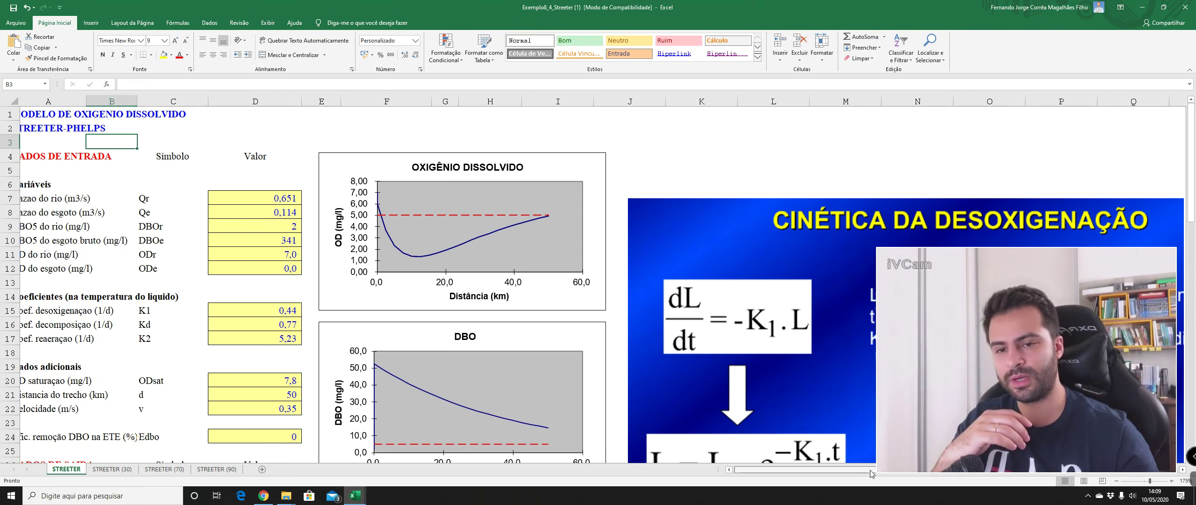
# Scroll the STREETER sheet right until the Kd BOD-removal coefficient slide appears.
pyautogui.moveTo(846, 471); pyautogui.dragTo(1067, 468)
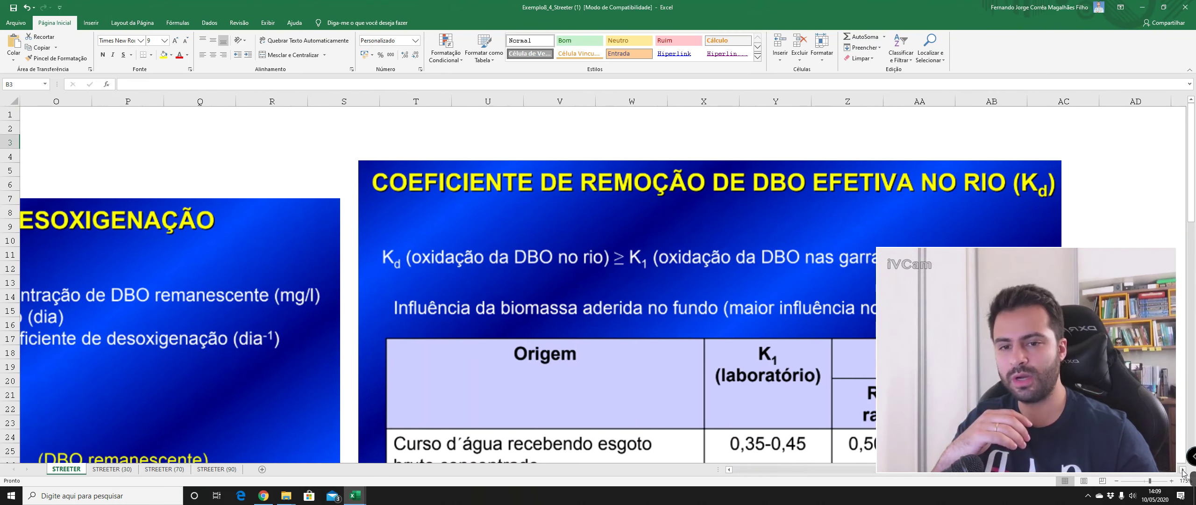
# Read through the Kd coefficient table slide, then move left to the remaining/exerted BOD equations slide.
pyautogui.click(1183, 469)
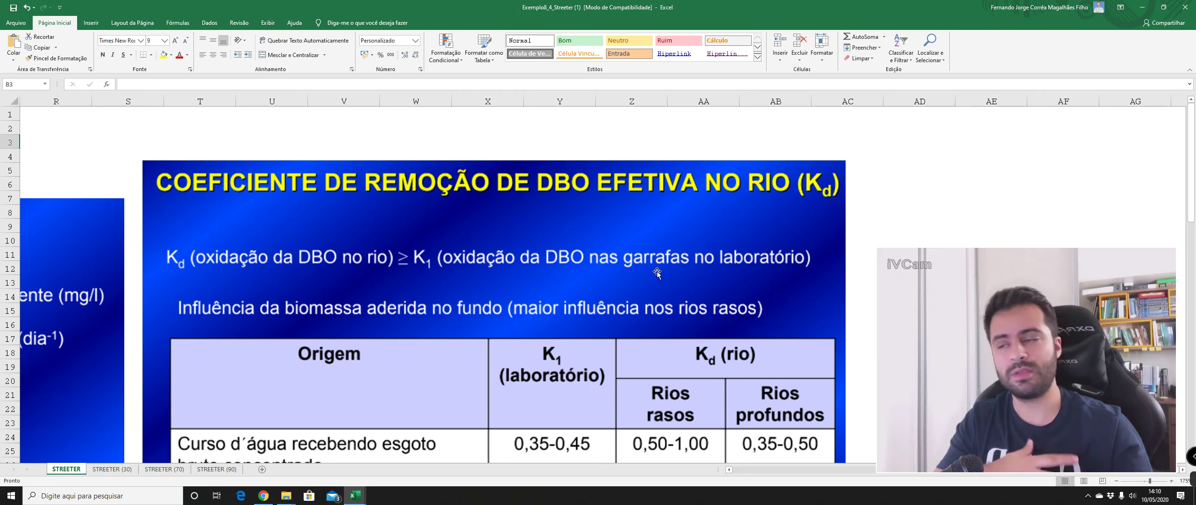
pyautogui.scroll(-1, 654, 272)
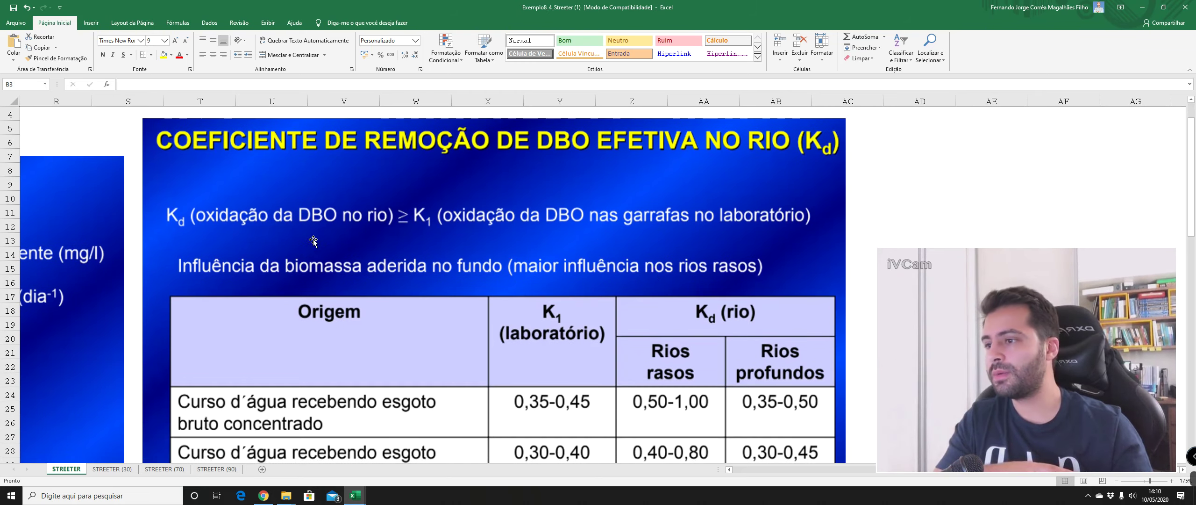
pyautogui.scroll(-3, 318, 248)
pyautogui.scroll(2, 321, 271)
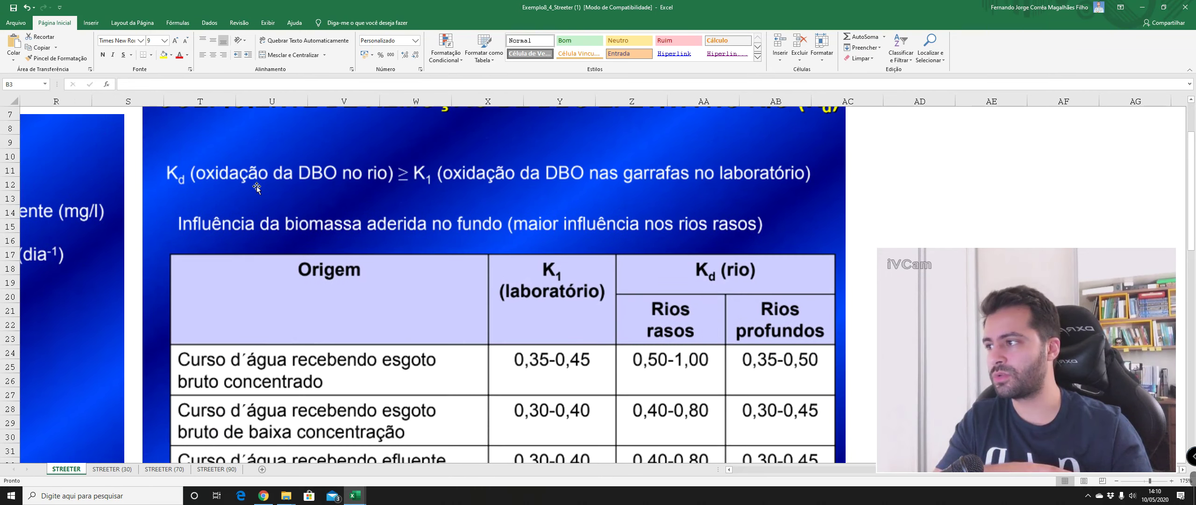
pyautogui.scroll(-2, 675, 307)
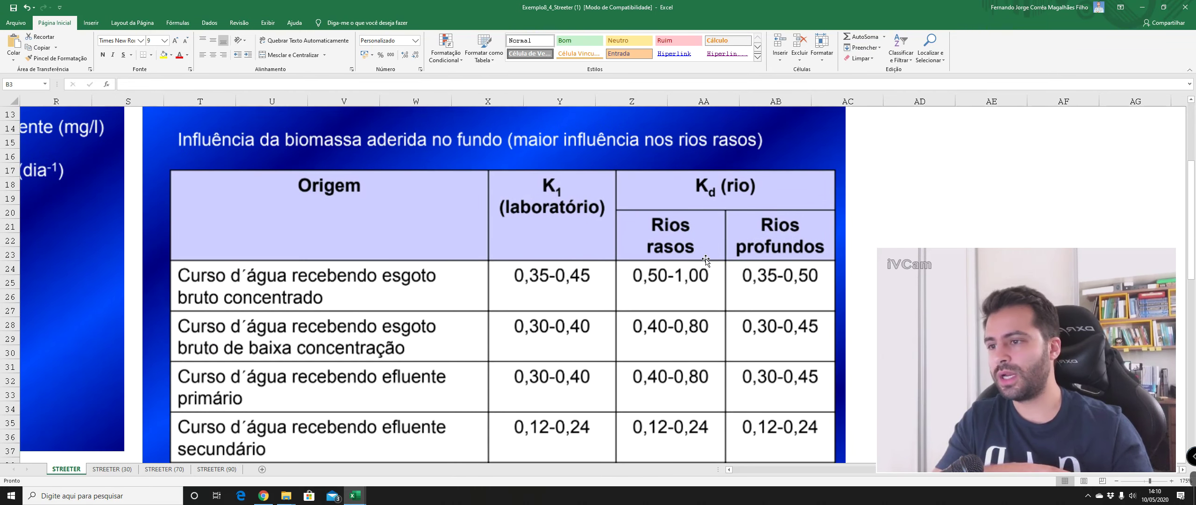
pyautogui.scroll(-1, 706, 260)
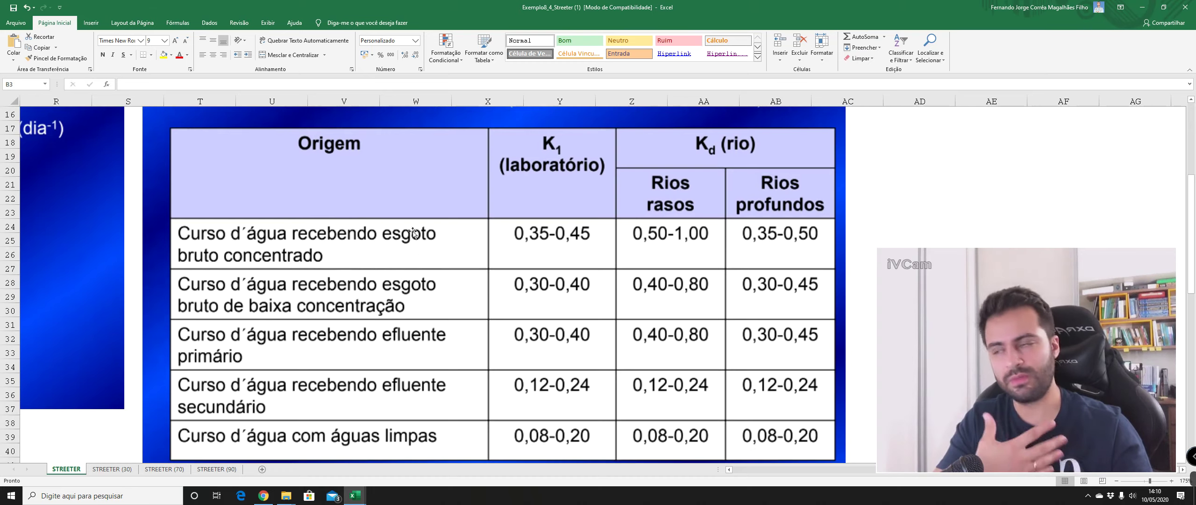
pyautogui.scroll(1, 312, 256)
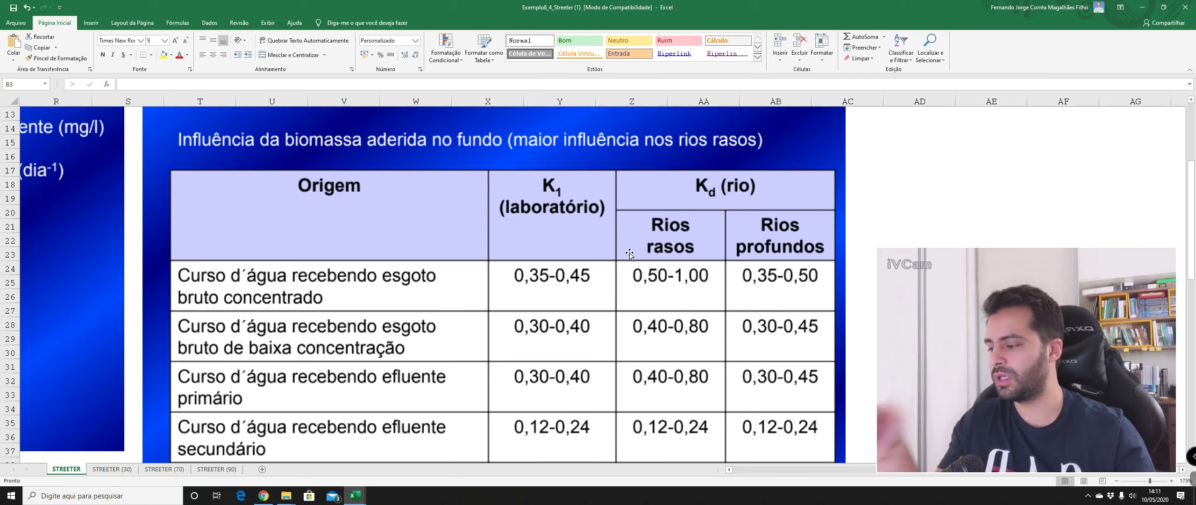
pyautogui.hscroll(-5, 696, 260)
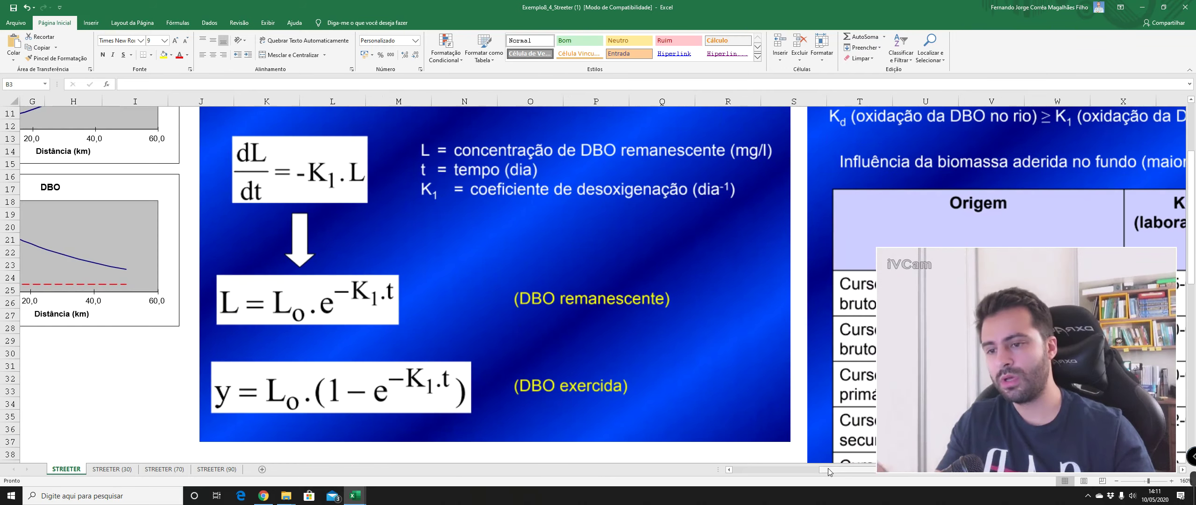
# Return to the top-left of the STREETER sheet with the input data table and DO/BOD charts.
pyautogui.moveTo(860, 469); pyautogui.dragTo(728, 476)
pyautogui.scroll(4, 205, 319)
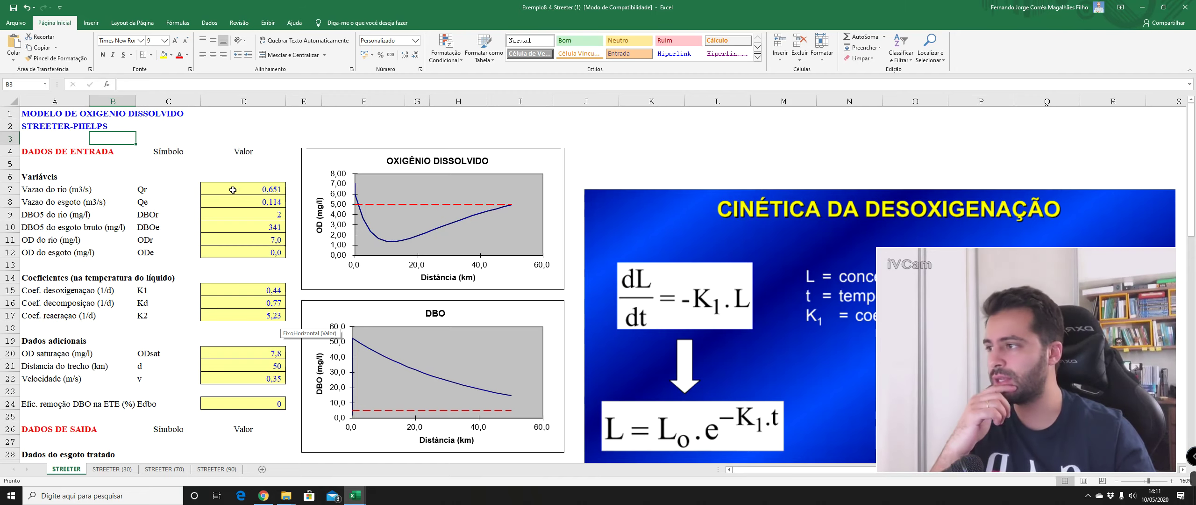
# Inspect the river and sewage flow, BOD5 and dissolved-oxygen inputs in D7–D12.
pyautogui.click(243, 190)
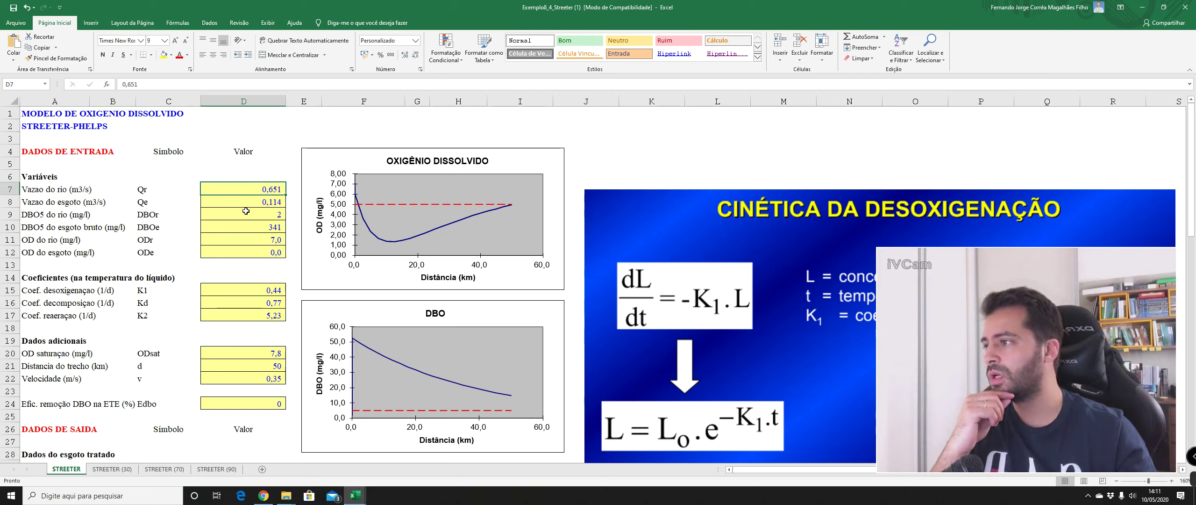
pyautogui.click(242, 204)
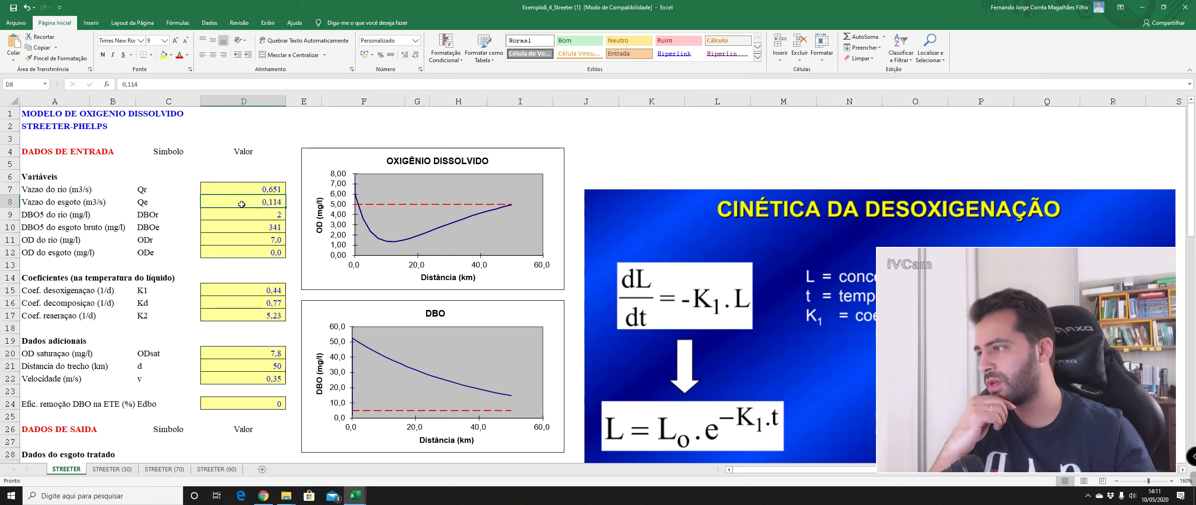
pyautogui.click(243, 220)
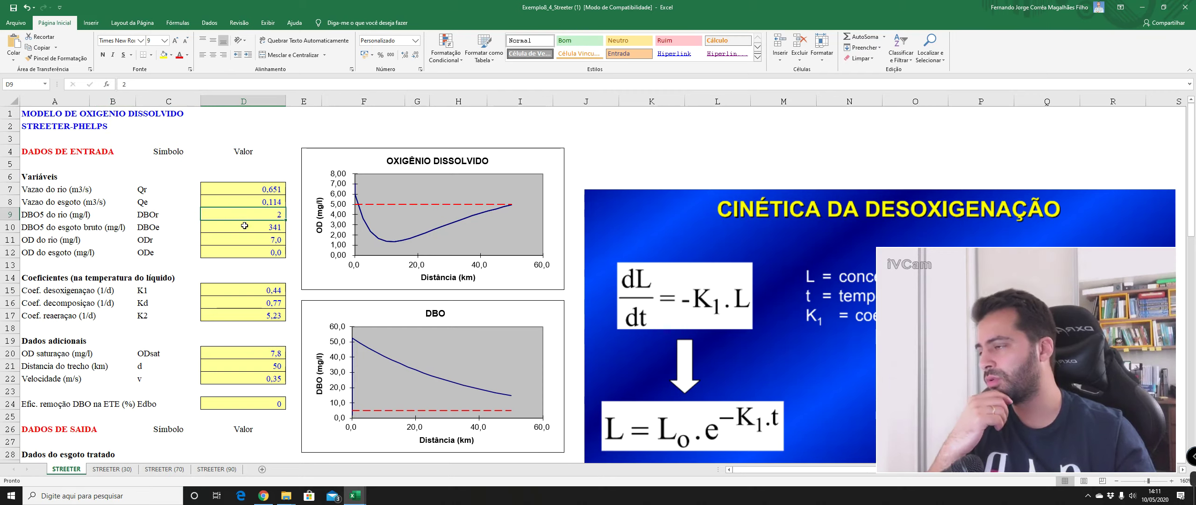
pyautogui.click(245, 227)
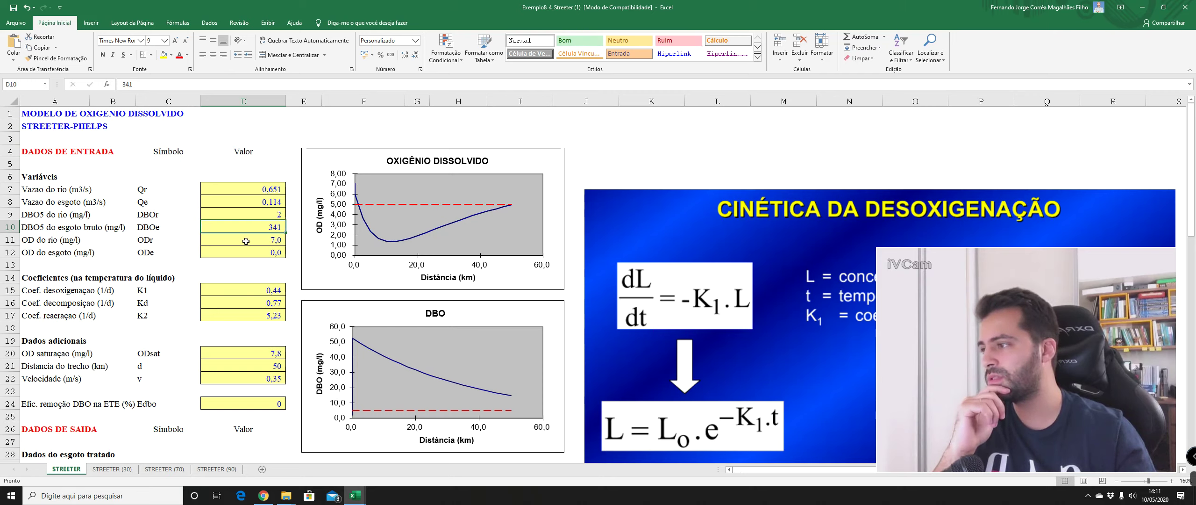
pyautogui.click(245, 242)
pyautogui.click(245, 252)
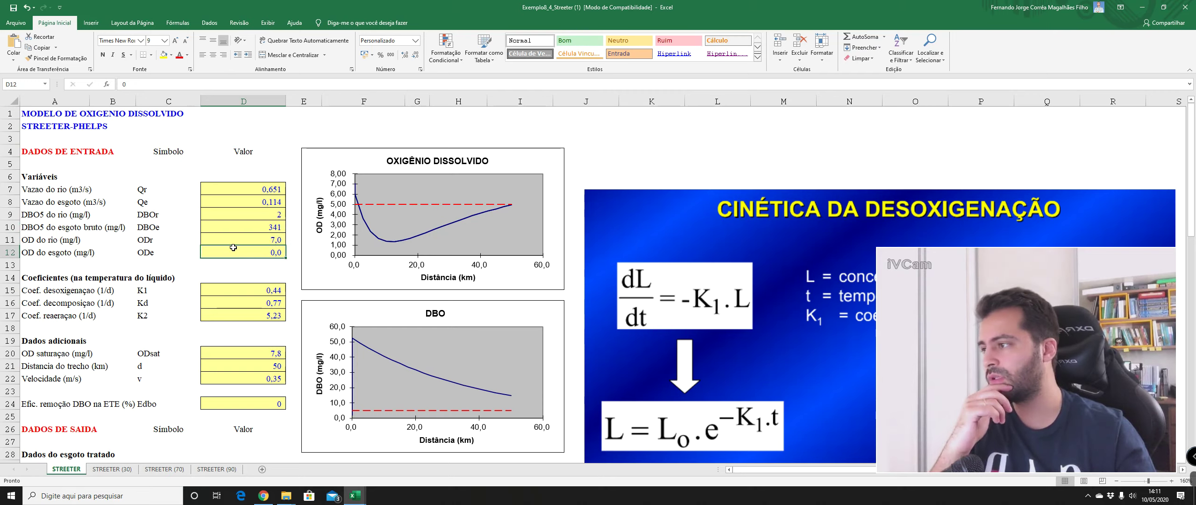
# Check coefficients K1, K2, Kd, the stretch distance and river velocity, down to the output section.
pyautogui.scroll(-1, 234, 247)
pyautogui.click(243, 251)
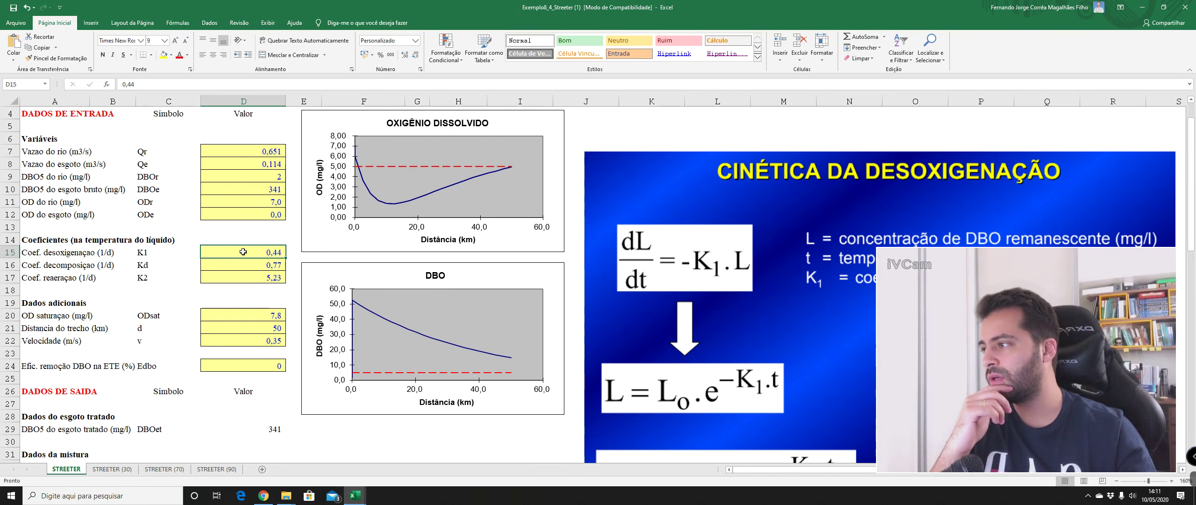
pyautogui.click(245, 277)
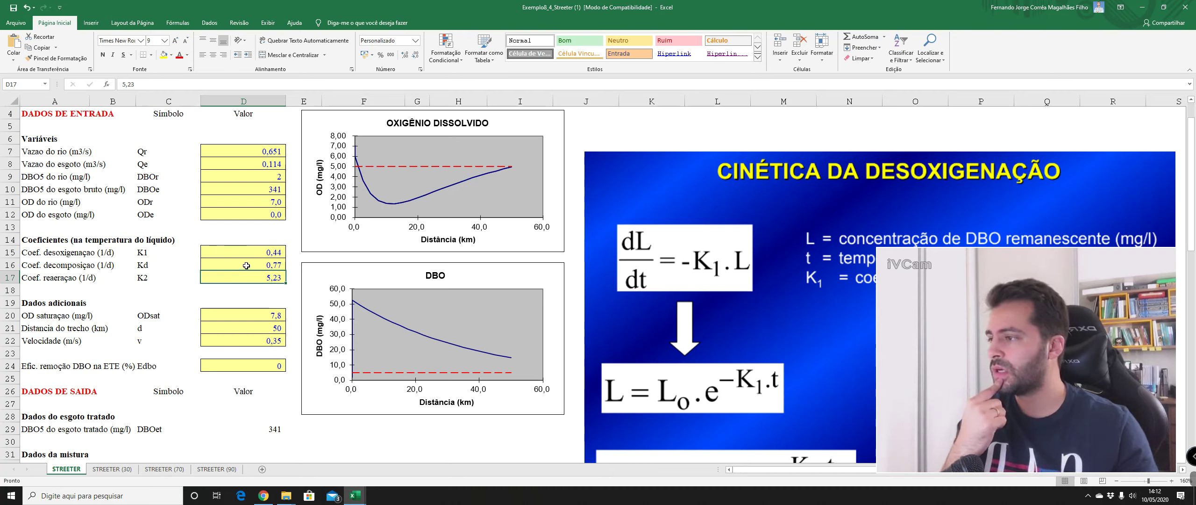
pyautogui.click(246, 265)
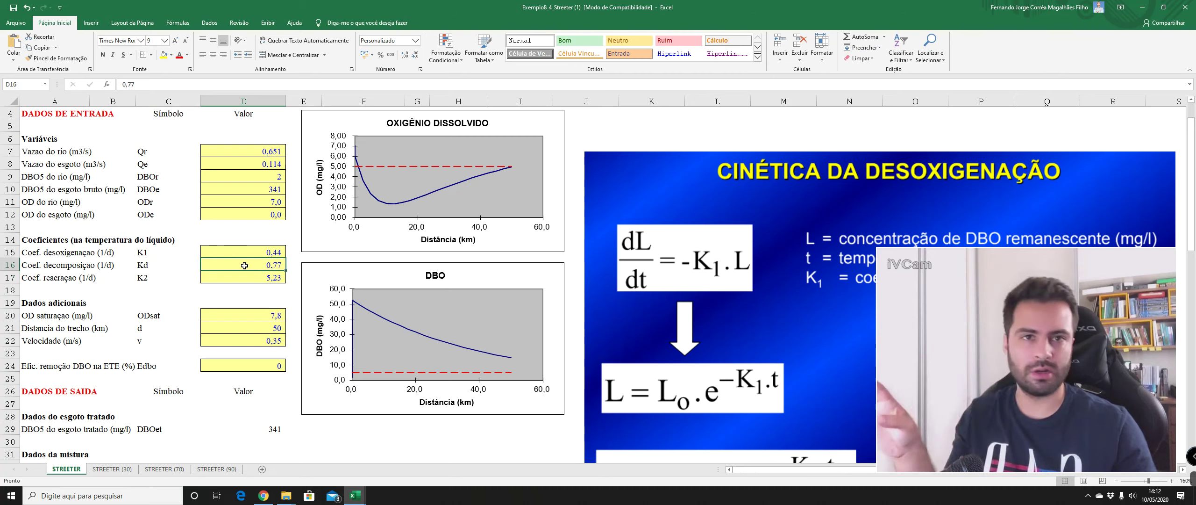
pyautogui.click(256, 328)
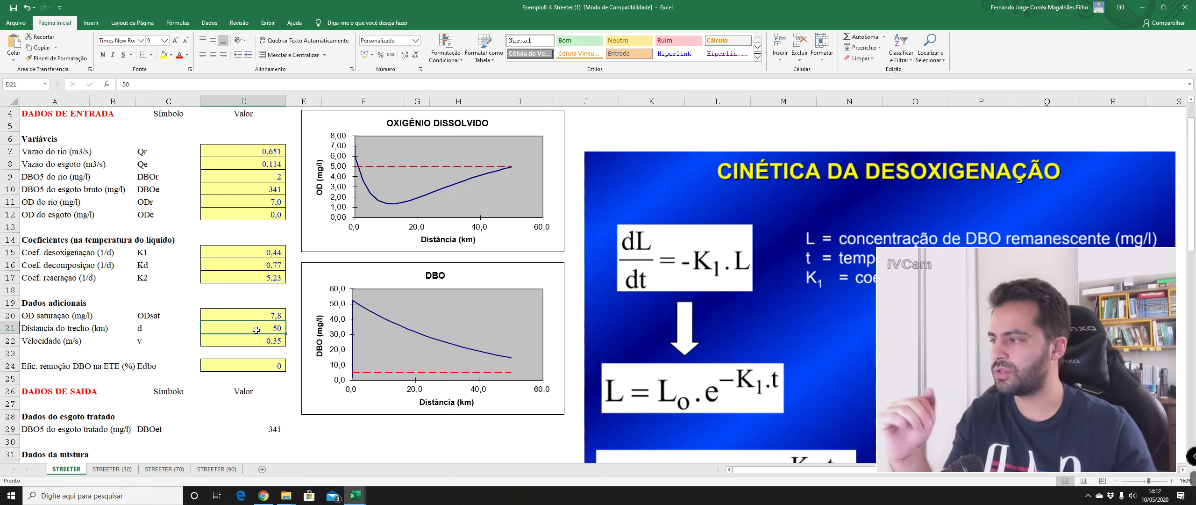
pyautogui.click(258, 340)
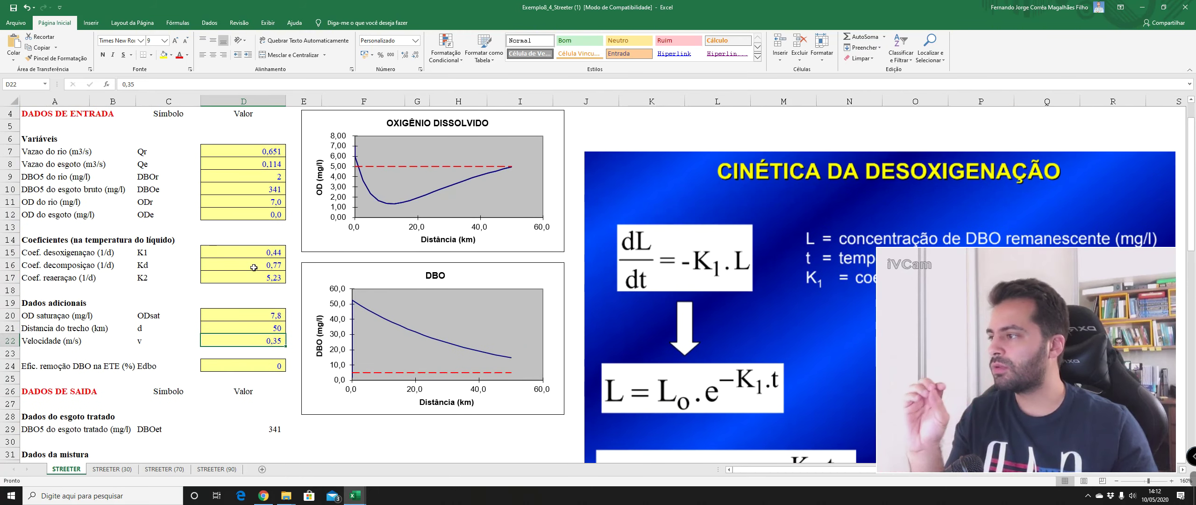
pyautogui.click(258, 265)
pyautogui.scroll(-1, 266, 304)
pyautogui.scroll(-3, 271, 336)
# Review D33's mixture BOD5 formula and leave it intact, showing 52,5.
pyautogui.scroll(-1, 271, 336)
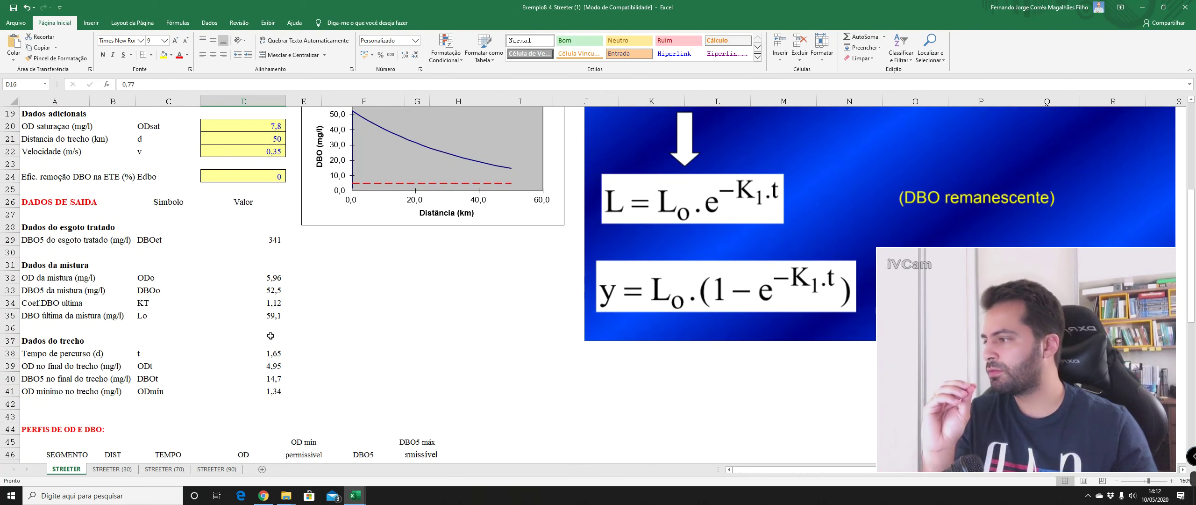
pyautogui.doubleClick(265, 290)
pyautogui.scroll(2, 269, 304)
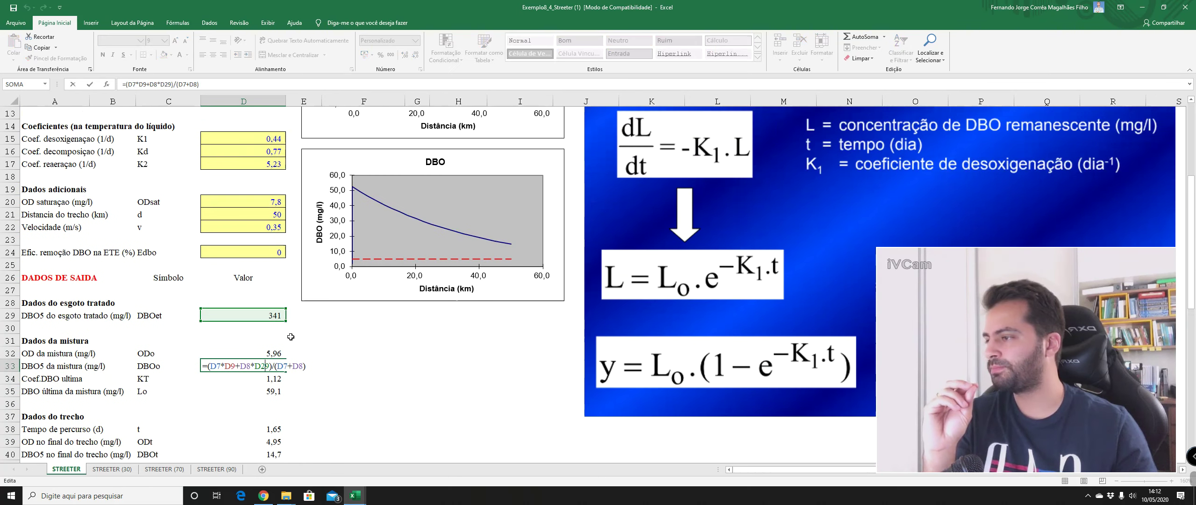
pyautogui.scroll(2, 274, 327)
pyautogui.write("'")
pyautogui.press('BackSpace')
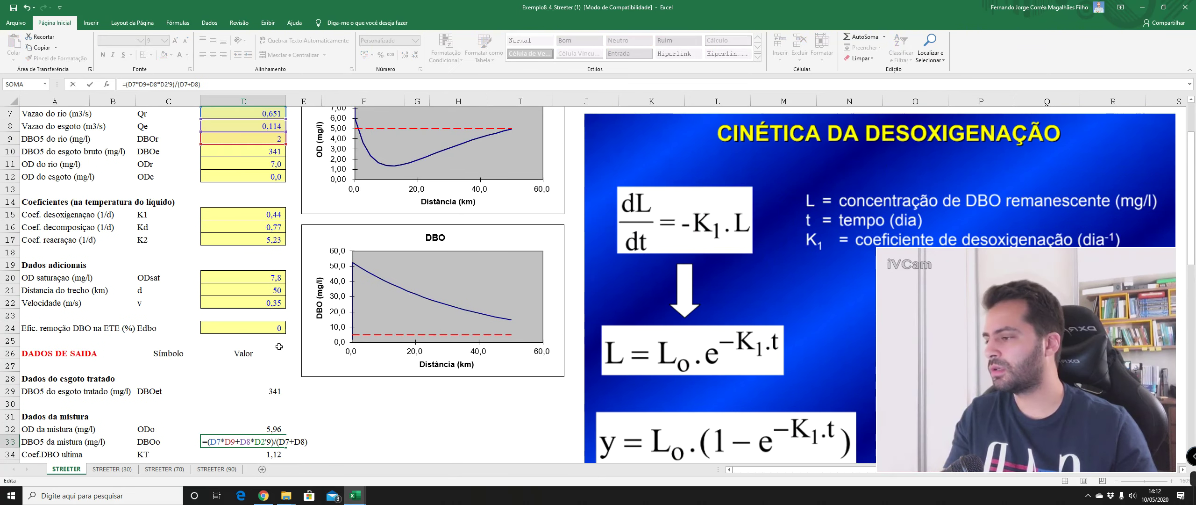
pyautogui.press('Return')
# Review the D34 ultimate-BOD coefficient (1,12) and D35 ultimate BOD (59,1) formulas without changes.
pyautogui.scroll(-1, 252, 411)
pyautogui.doubleClick(252, 421)
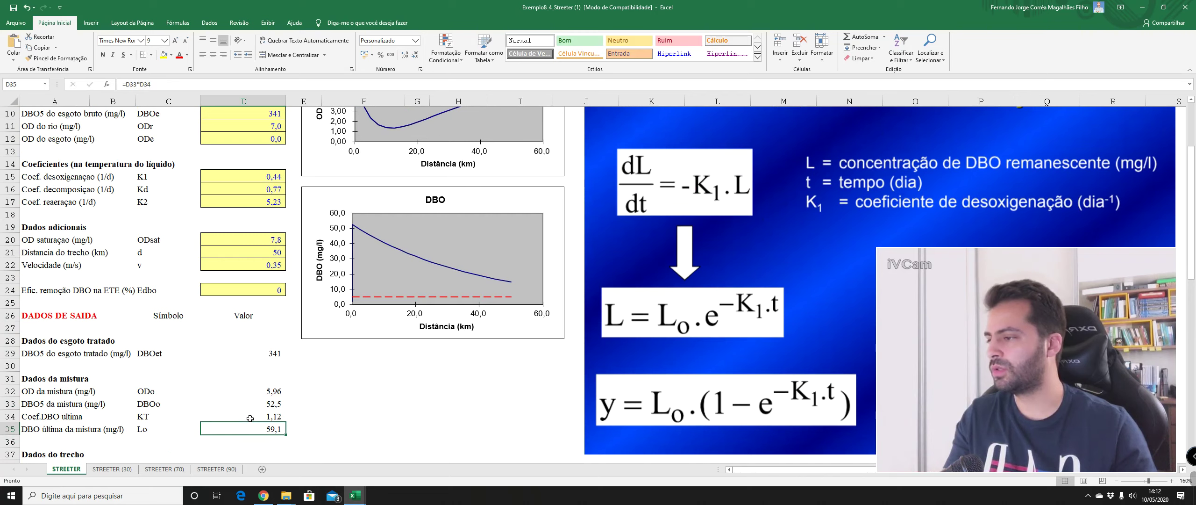
pyautogui.scroll(1, 250, 412)
pyautogui.scroll(-1, 249, 404)
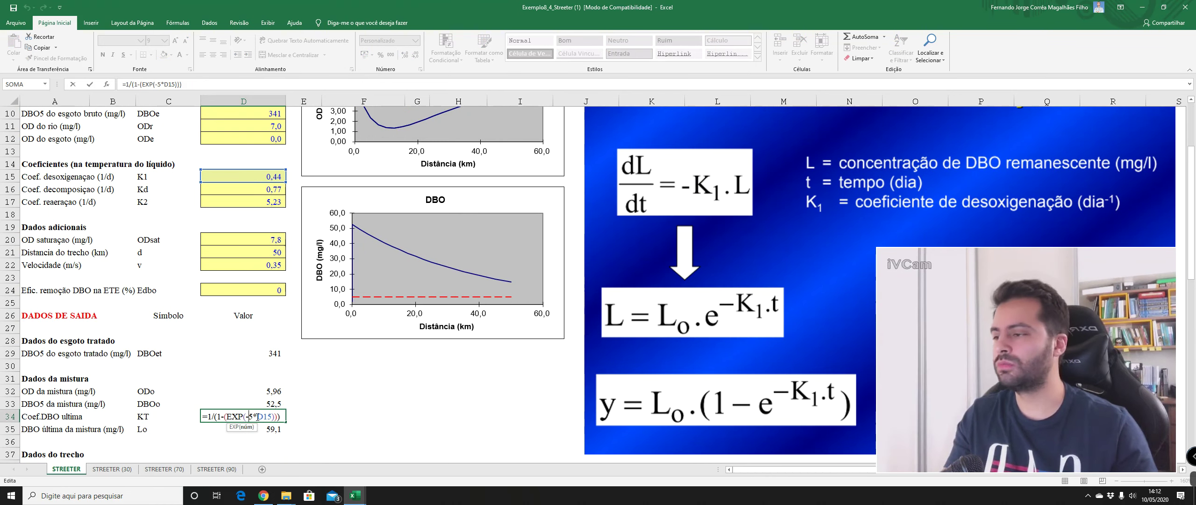
pyautogui.press('Return')
pyautogui.doubleClick(257, 429)
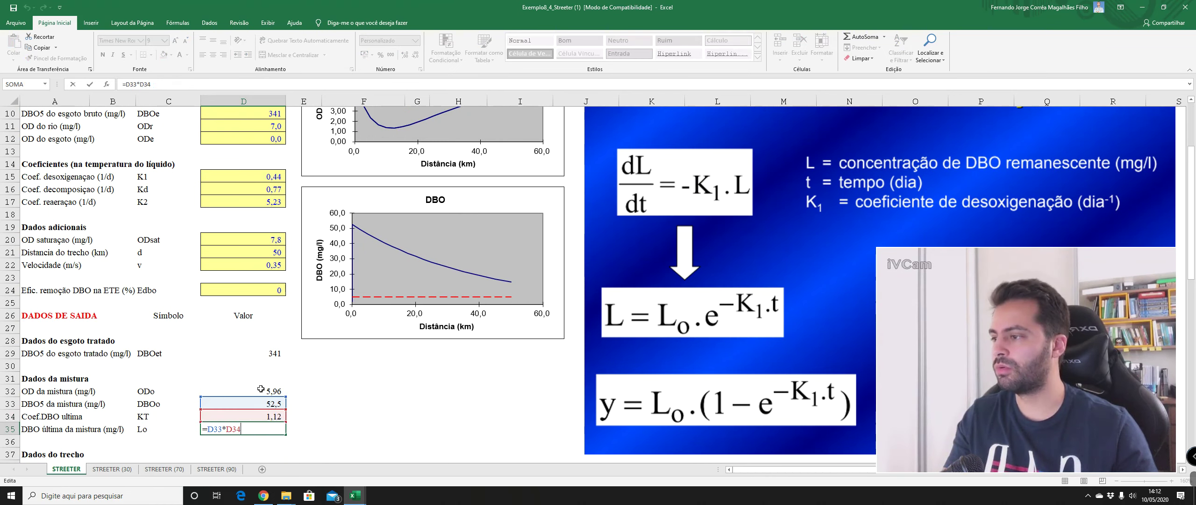
pyautogui.hotkey('ctrl', 'Return')
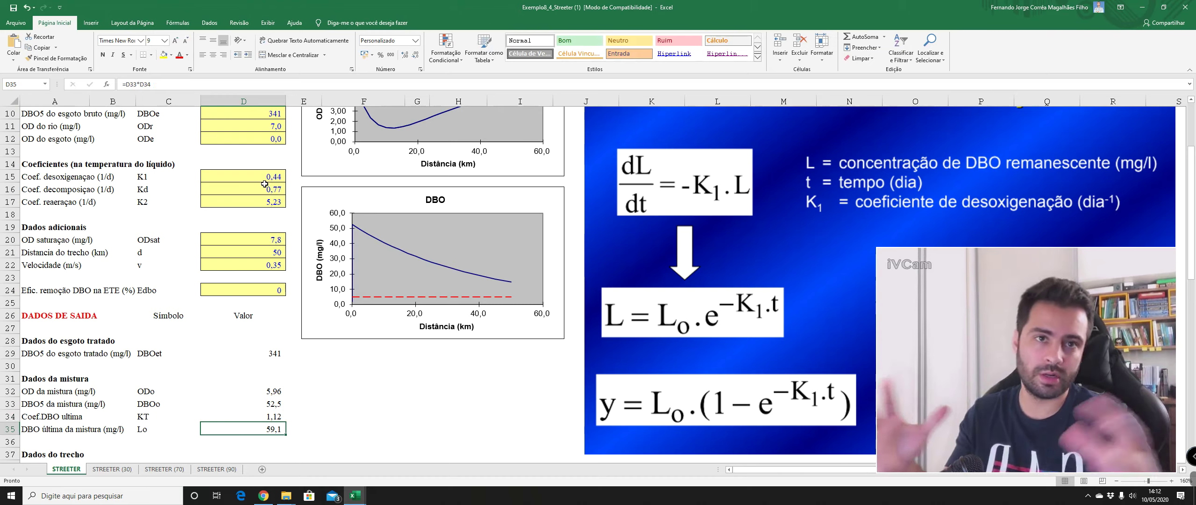
pyautogui.scroll(-4, 277, 279)
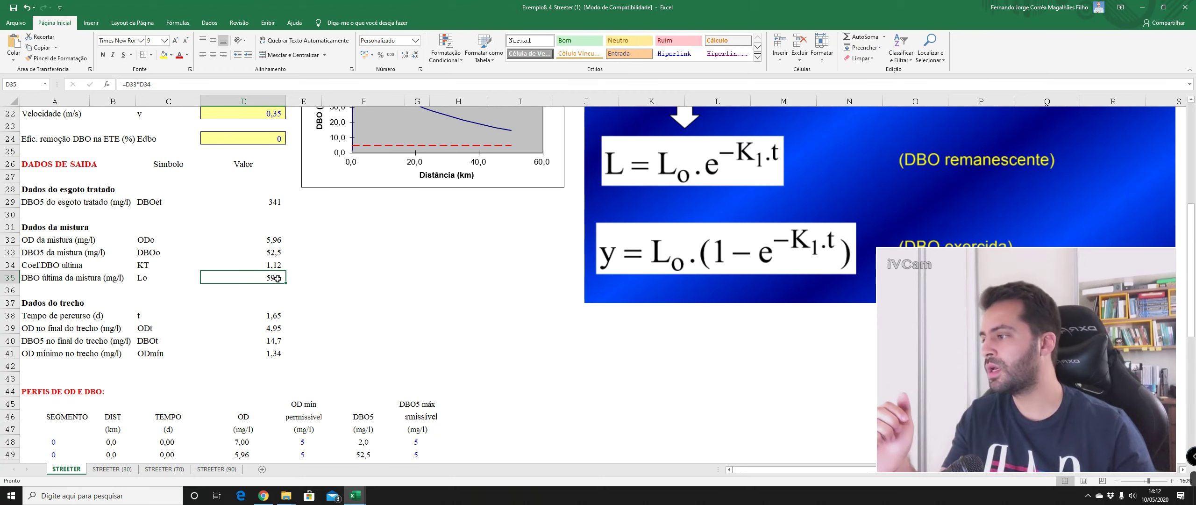
pyautogui.doubleClick(249, 329)
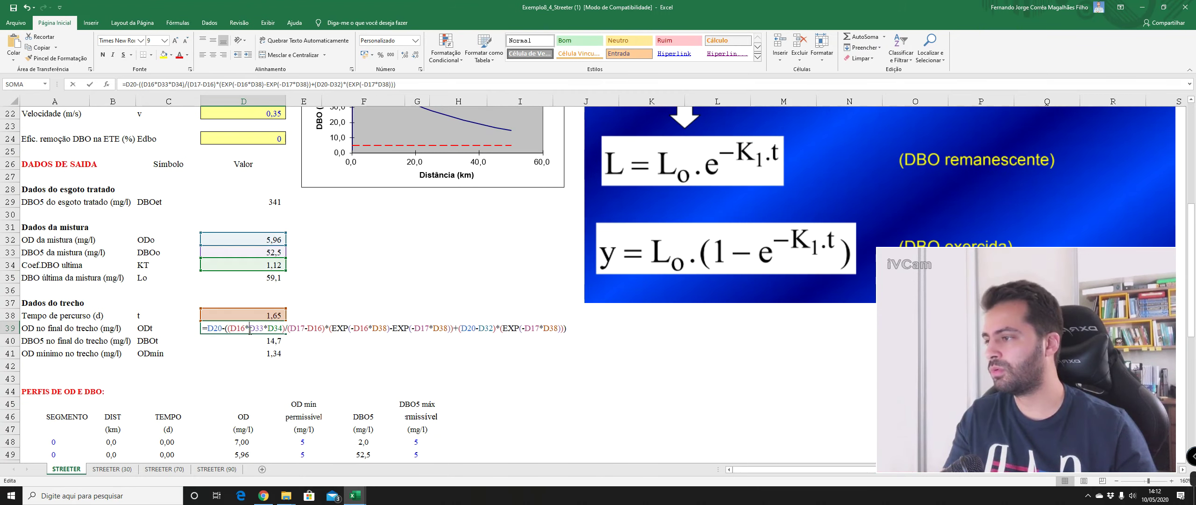
pyautogui.scroll(3, 250, 332)
pyautogui.scroll(-1, 249, 332)
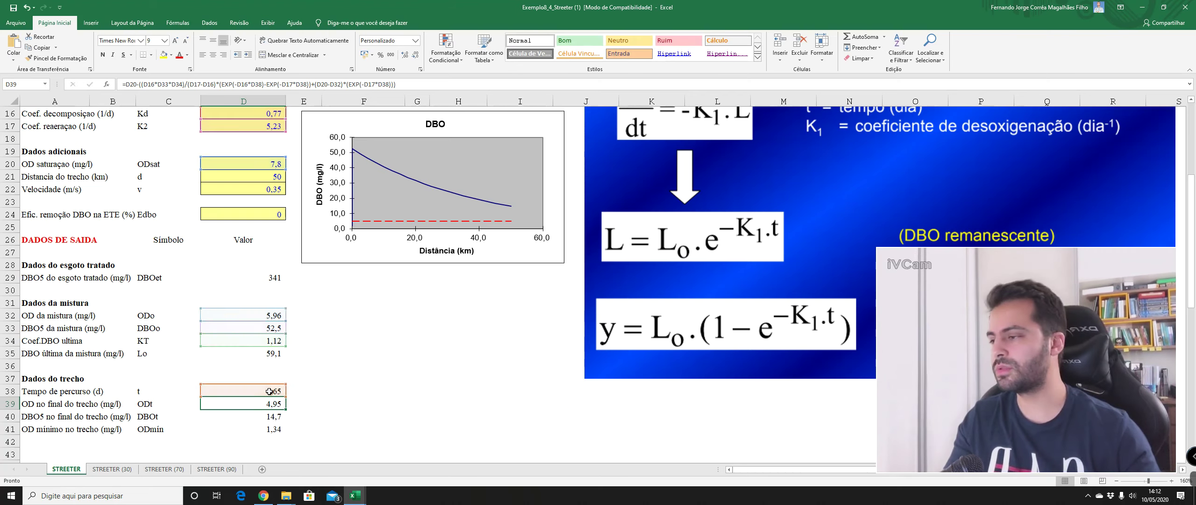
pyautogui.click(269, 403)
pyautogui.scroll(1, 279, 386)
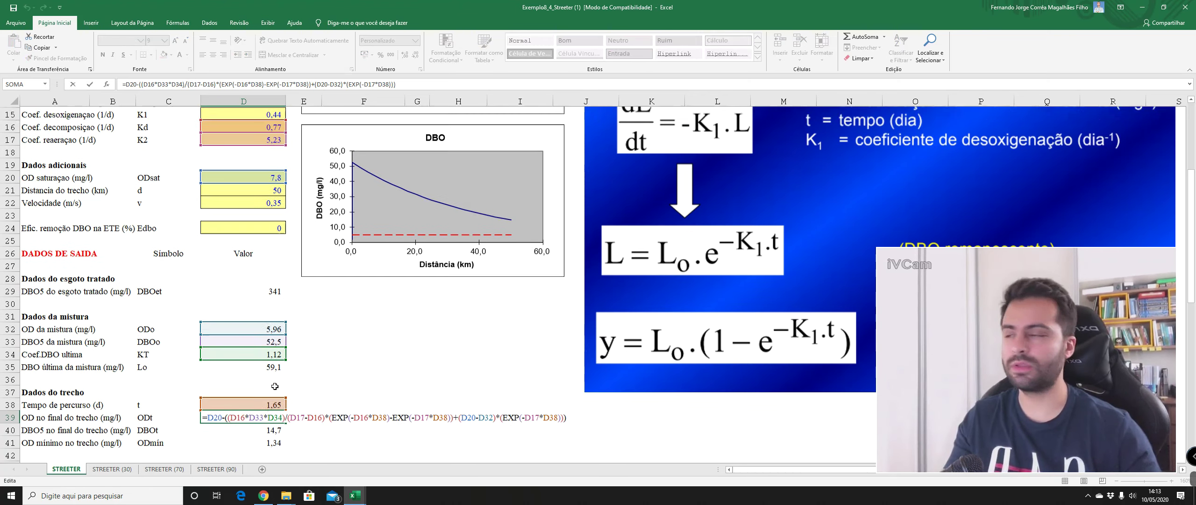
pyautogui.scroll(1, 275, 383)
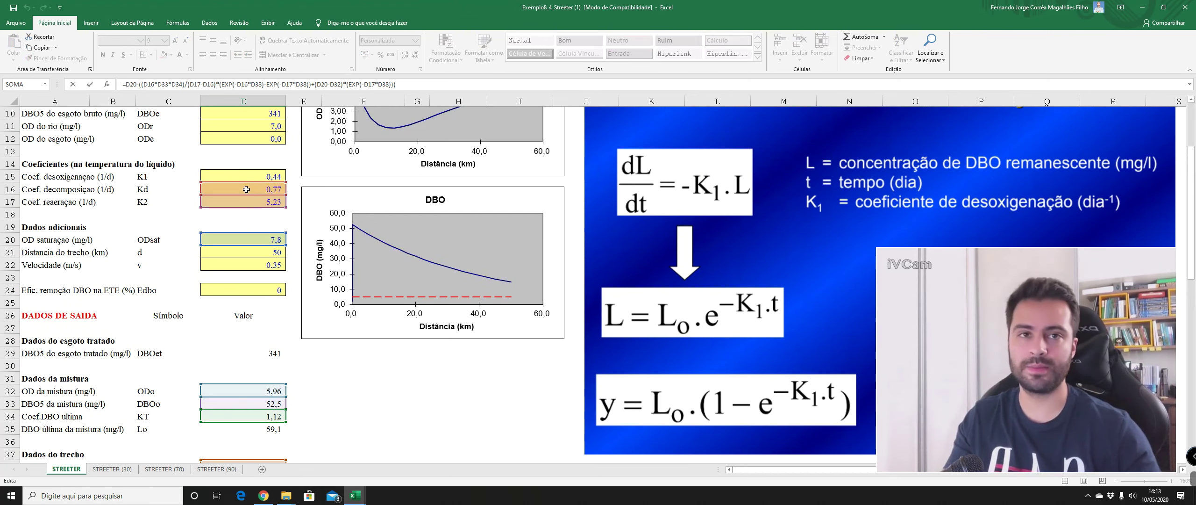
pyautogui.press('Escape')
pyautogui.scroll(-3, 262, 320)
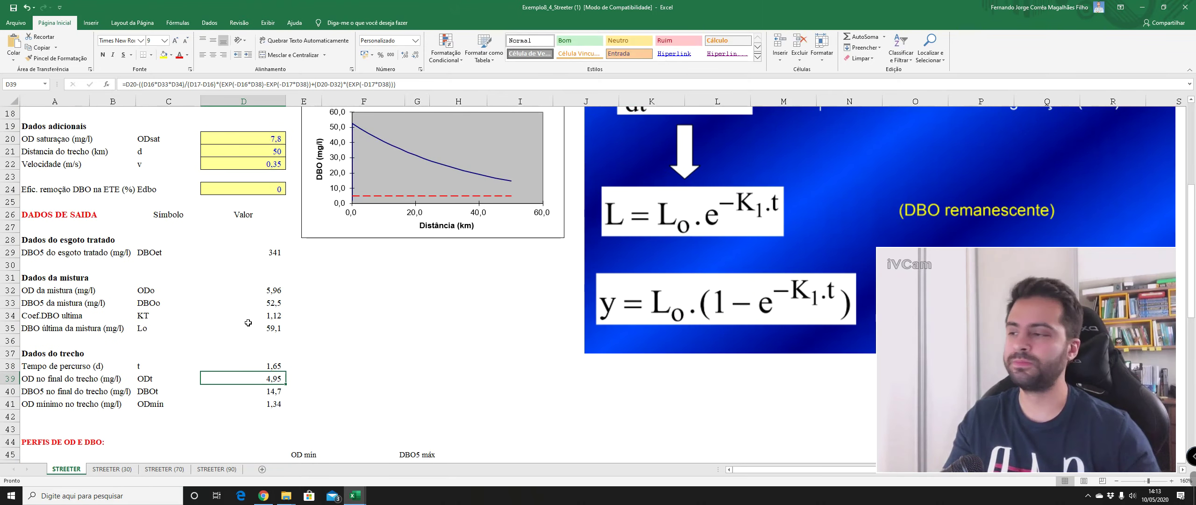
pyautogui.doubleClick(257, 396)
pyautogui.scroll(3, 259, 385)
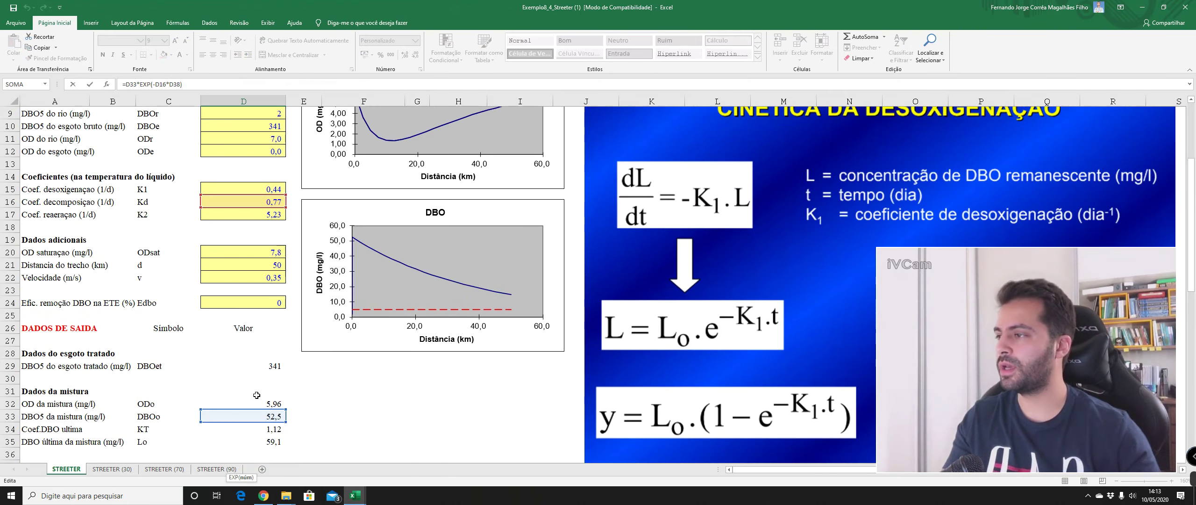
pyautogui.scroll(-2, 302, 403)
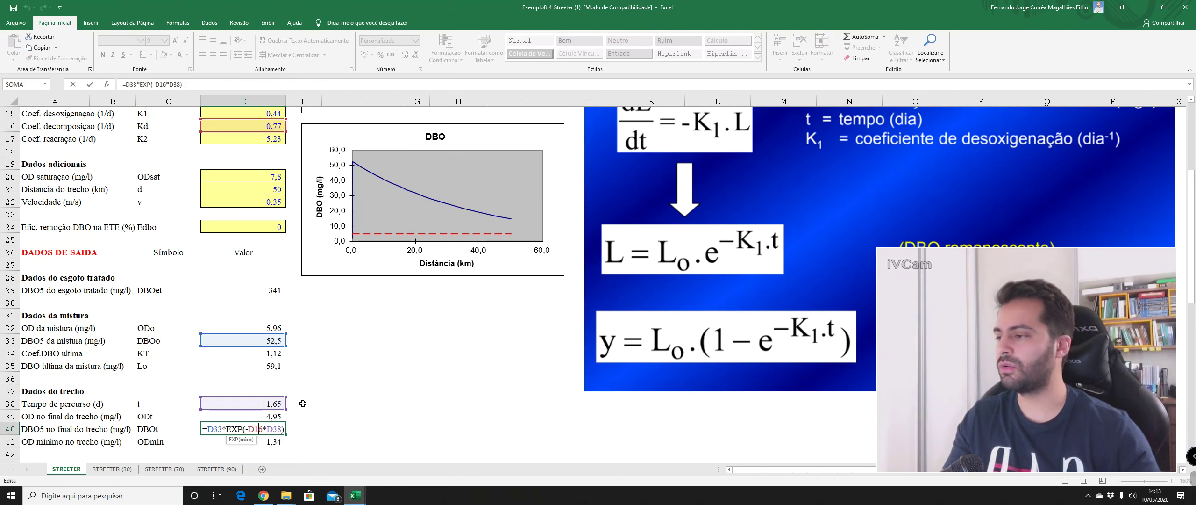
pyautogui.scroll(-1, 279, 416)
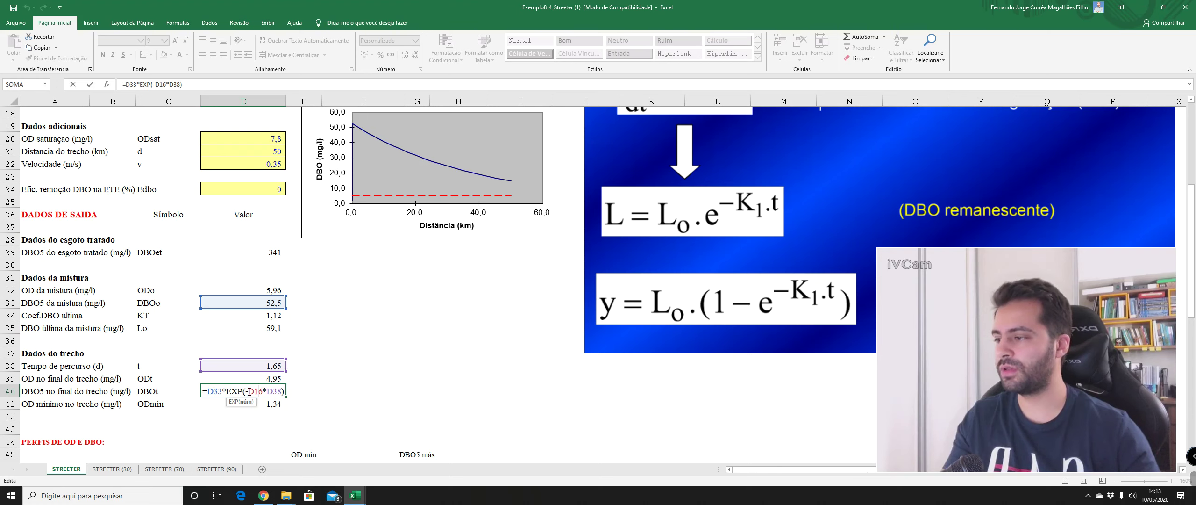
pyautogui.press('Escape')
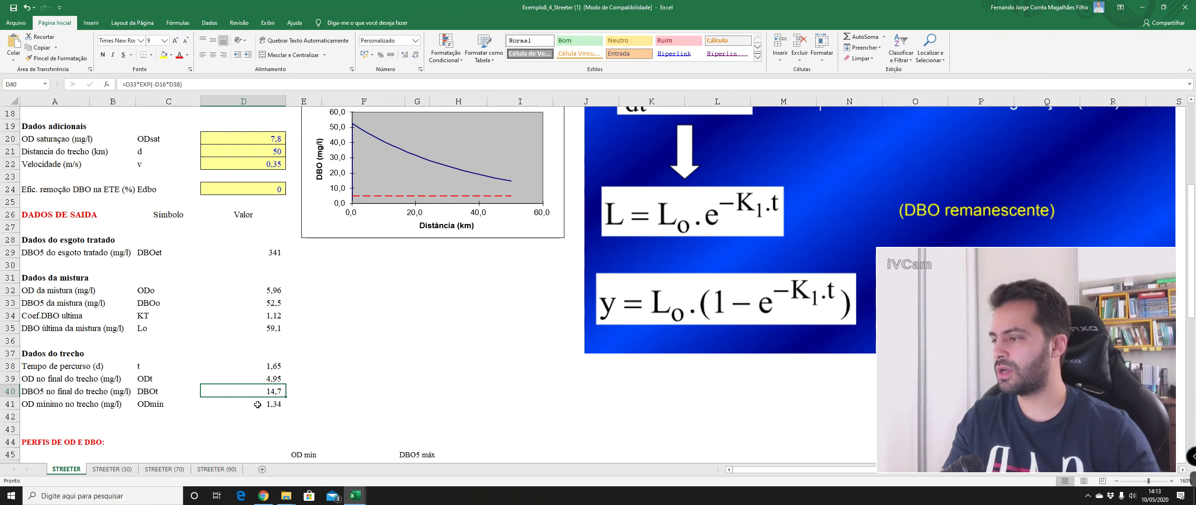
pyautogui.doubleClick(258, 404)
pyautogui.press('Escape')
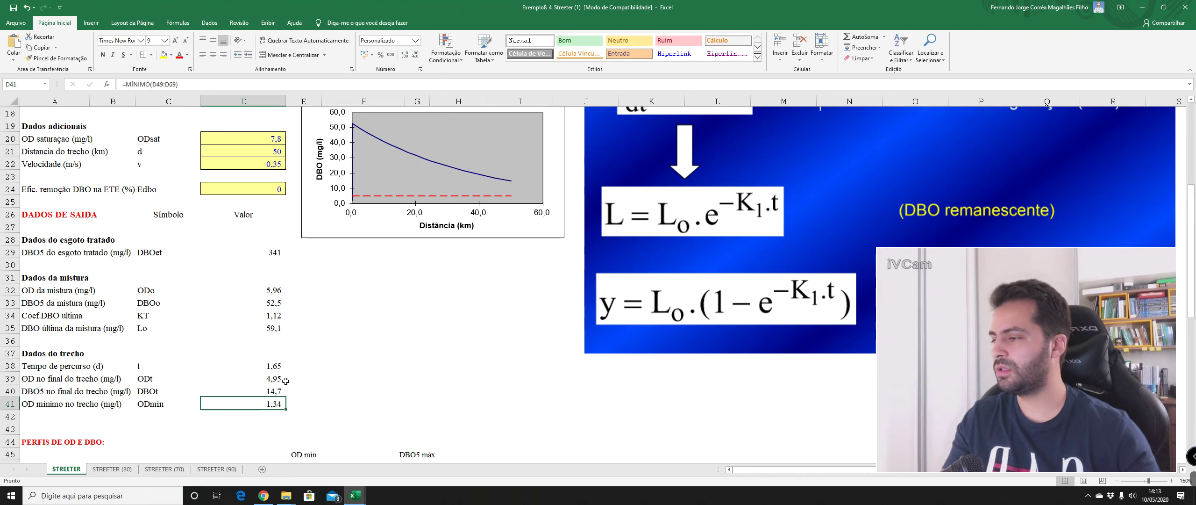
pyautogui.scroll(-2, 243, 398)
pyautogui.scroll(-4, 236, 392)
pyautogui.scroll(-1, 233, 391)
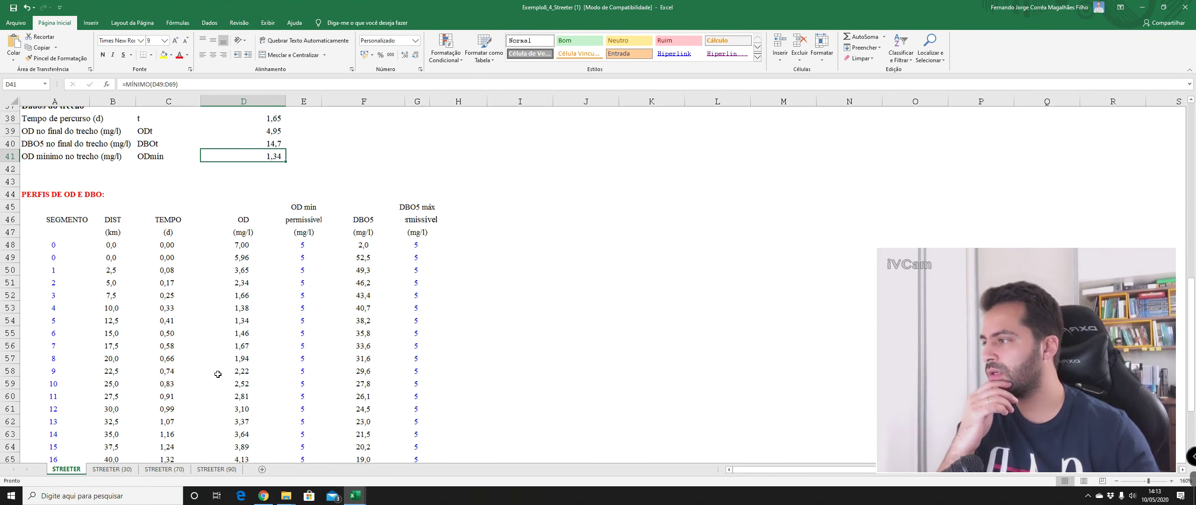
pyautogui.scroll(-1, 222, 374)
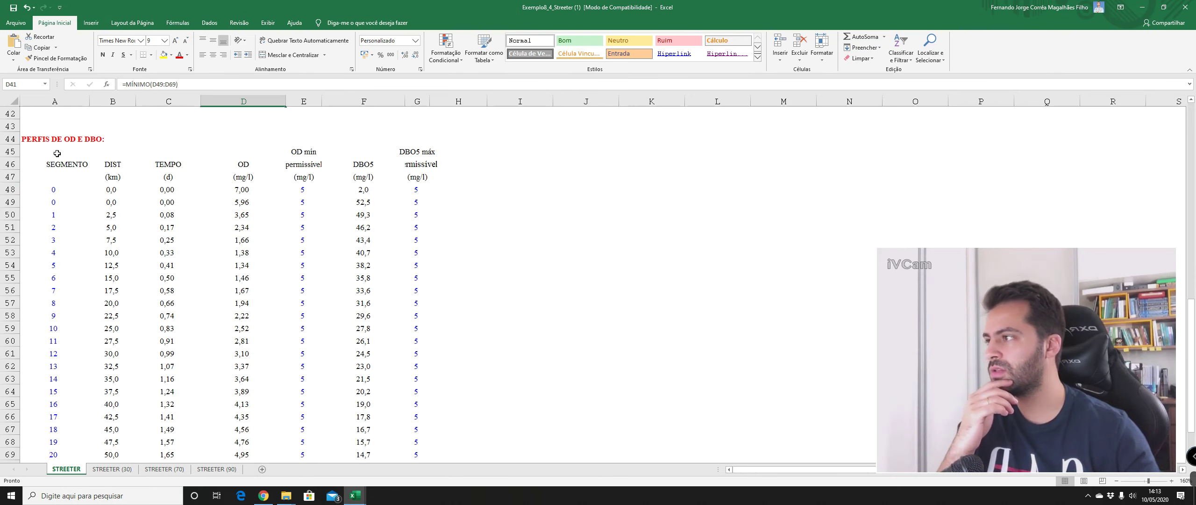
pyautogui.scroll(11, 197, 299)
pyautogui.scroll(3, 327, 257)
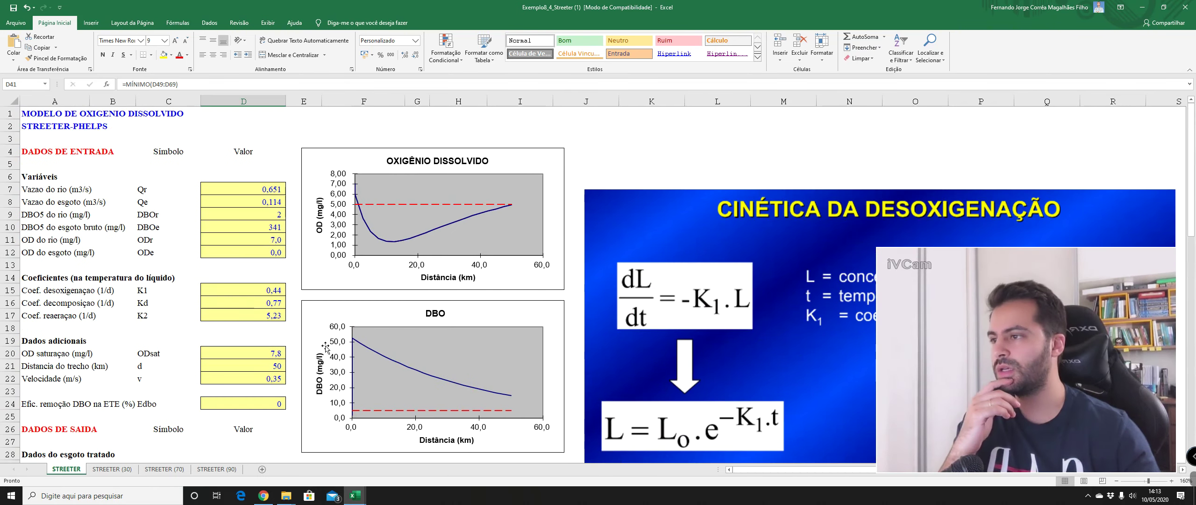
pyautogui.scroll(-7, 441, 199)
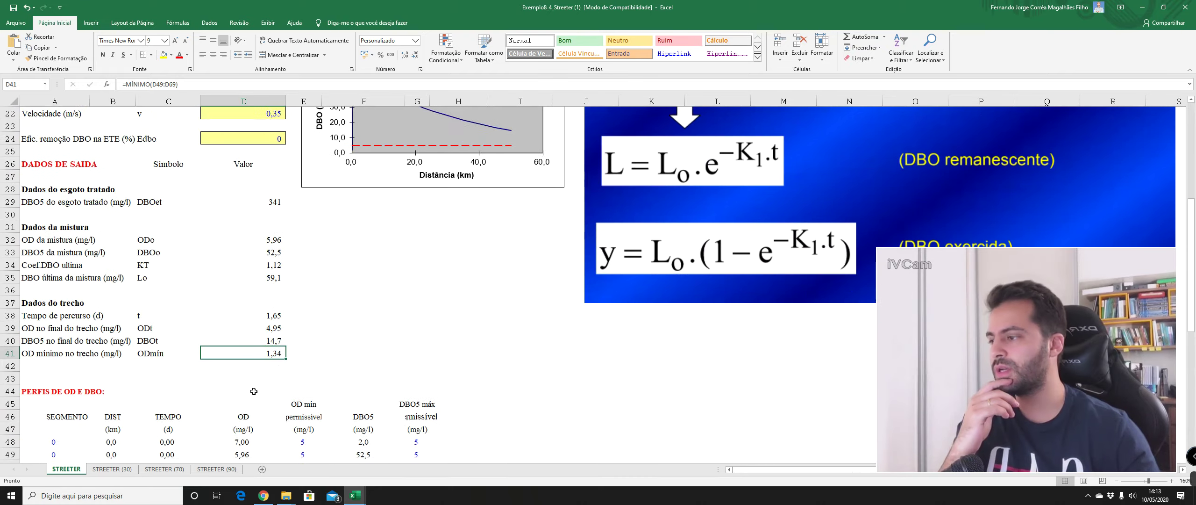
pyautogui.scroll(-3, 327, 224)
pyautogui.scroll(-2, 248, 243)
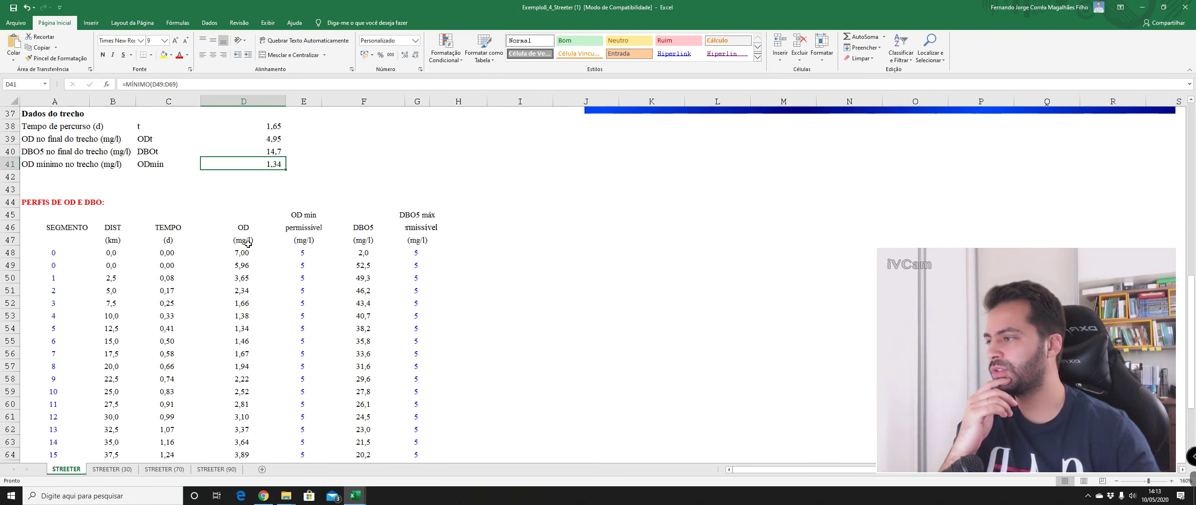
pyautogui.doubleClick(252, 311)
pyautogui.scroll(6, 262, 312)
pyautogui.scroll(3, 269, 313)
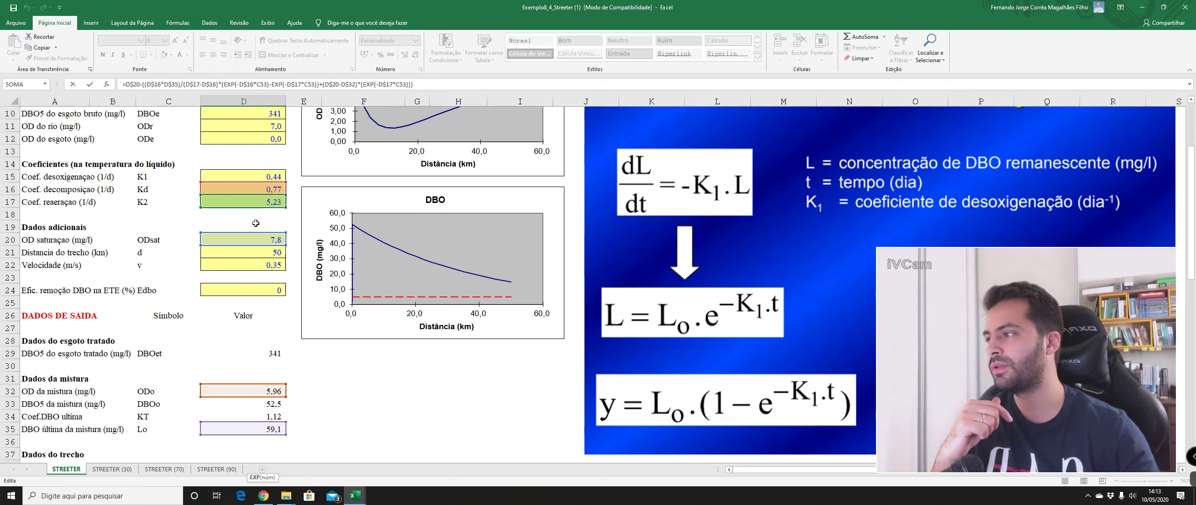
pyautogui.scroll(-5, 232, 239)
pyautogui.scroll(-3, 362, 356)
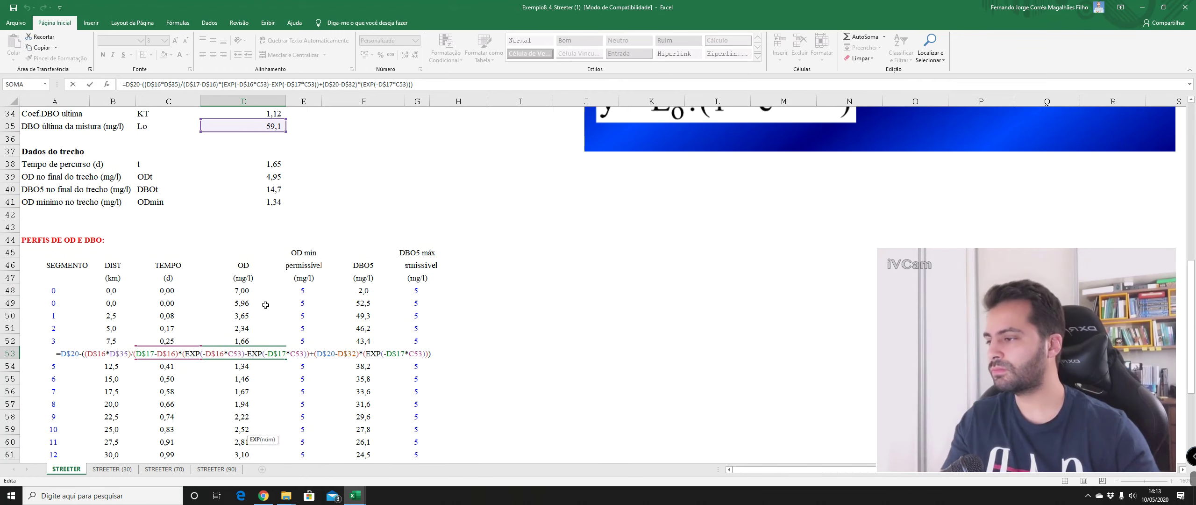
pyautogui.press('Escape')
# Compare the F53 DBO5 profile formula with the remaining-BOD equation on the slide.
pyautogui.doubleClick(362, 356)
pyautogui.scroll(4, 333, 341)
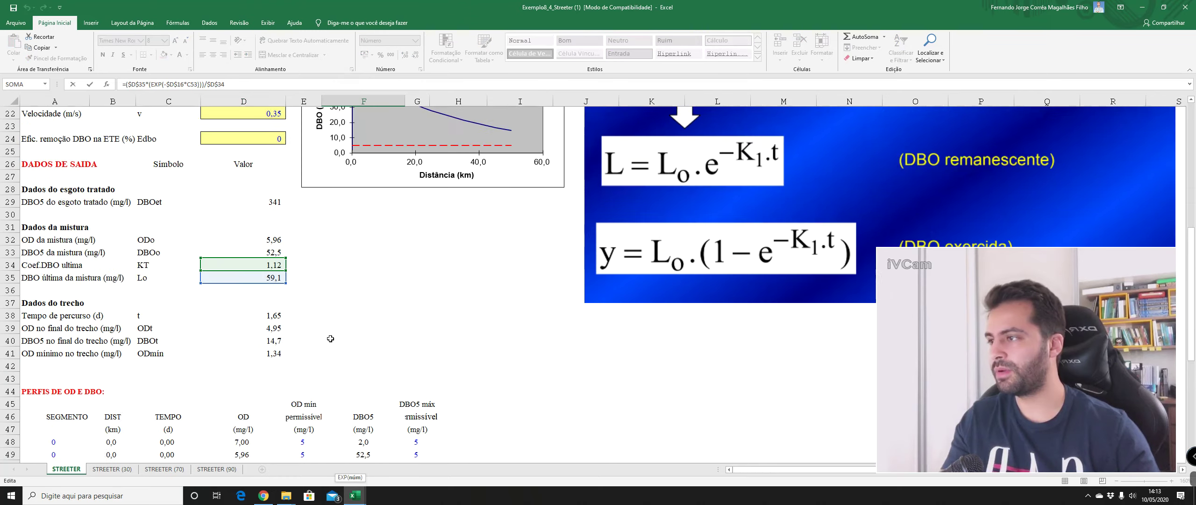
pyautogui.scroll(4, 334, 341)
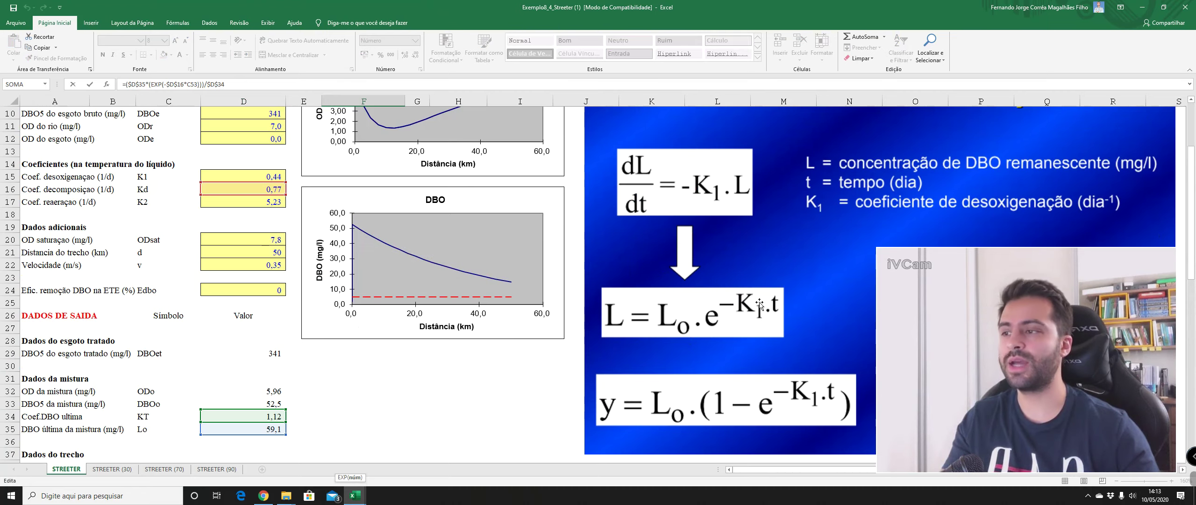
pyautogui.scroll(-2, 481, 256)
pyautogui.scroll(3, 330, 280)
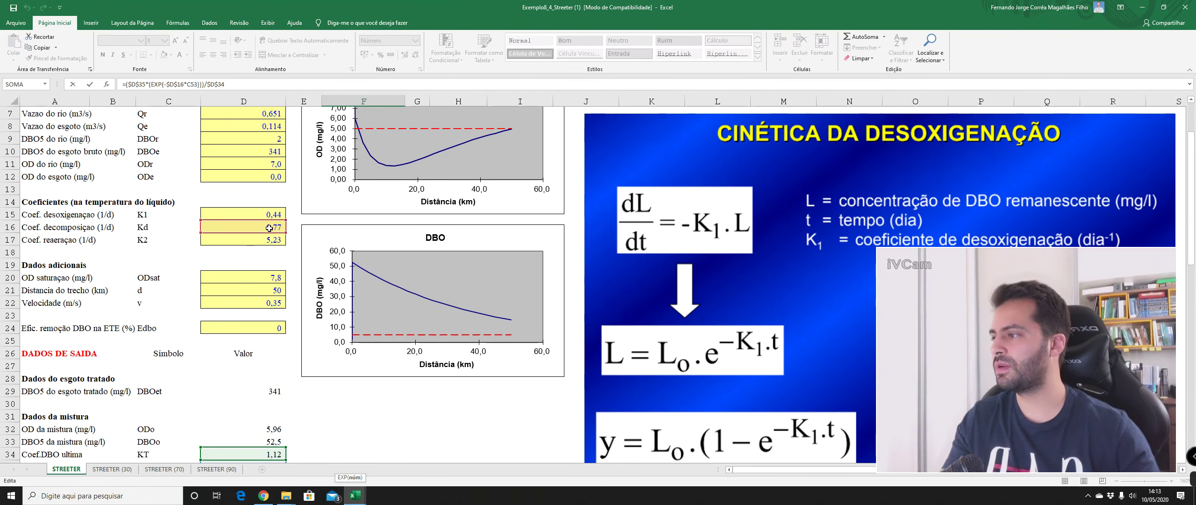
pyautogui.scroll(-9, 344, 332)
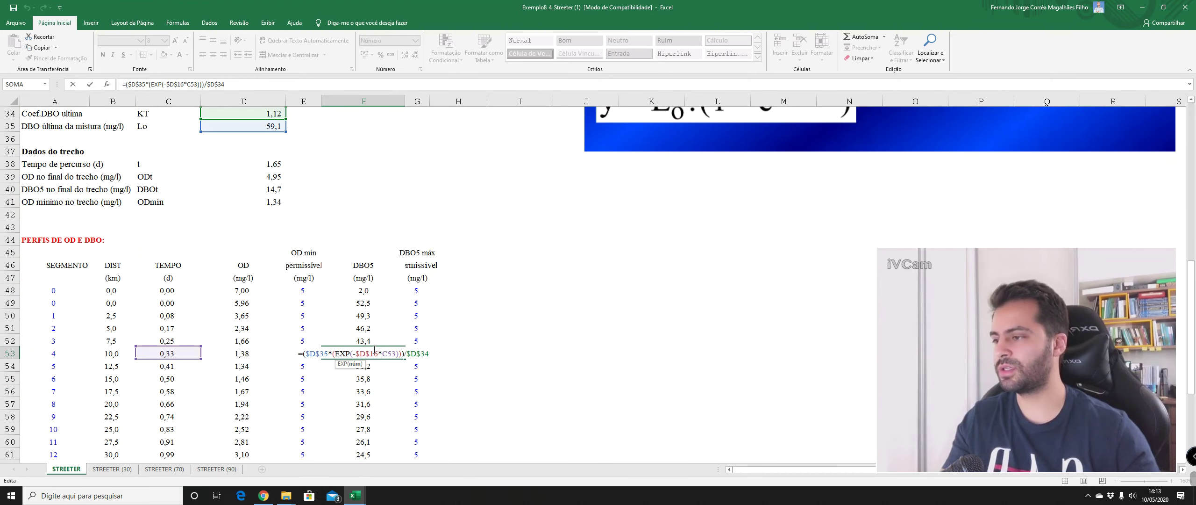
pyautogui.scroll(2, 376, 304)
pyautogui.scroll(6, 377, 264)
pyautogui.scroll(3, 415, 277)
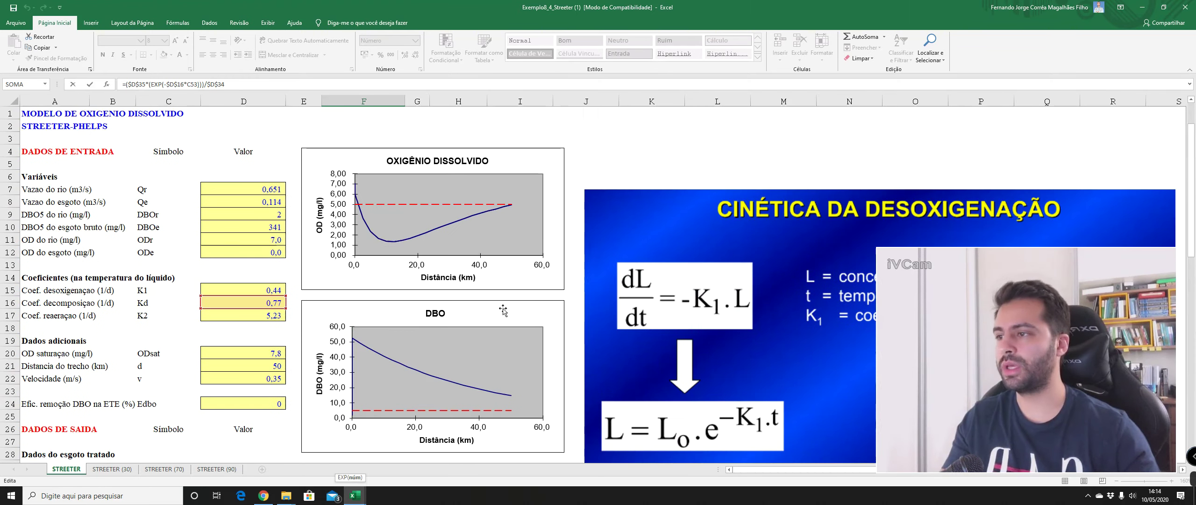
pyautogui.scroll(-2, 488, 332)
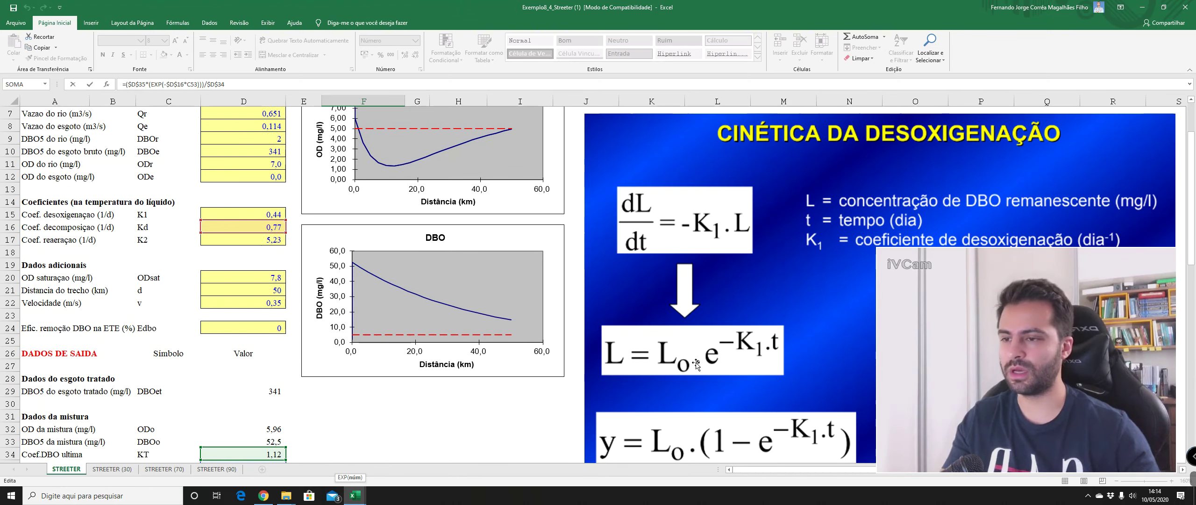
pyautogui.scroll(-1, 696, 364)
pyautogui.scroll(-3, 426, 316)
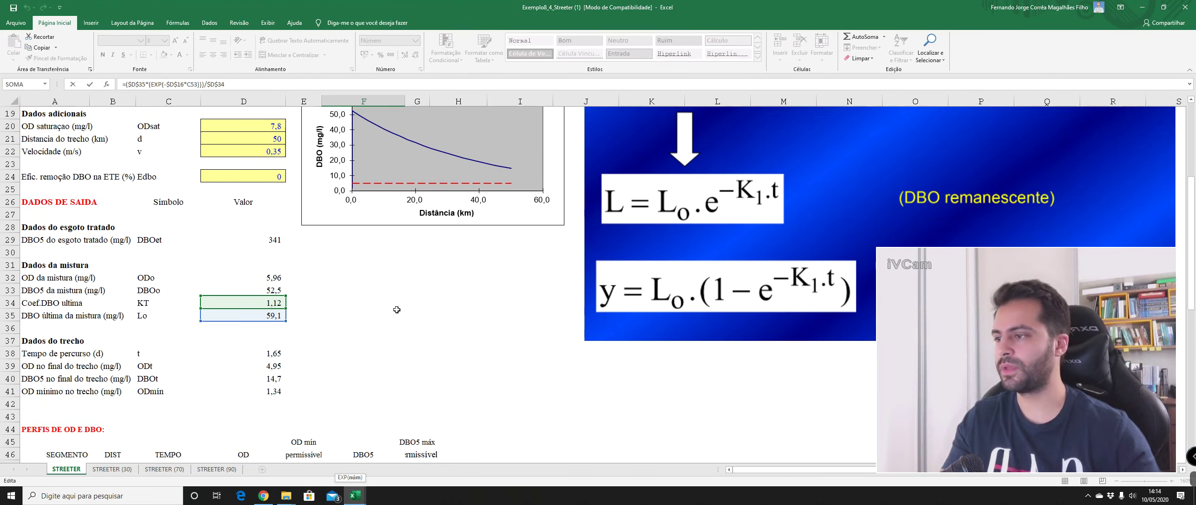
pyautogui.scroll(-1, 467, 308)
pyautogui.scroll(3, 654, 285)
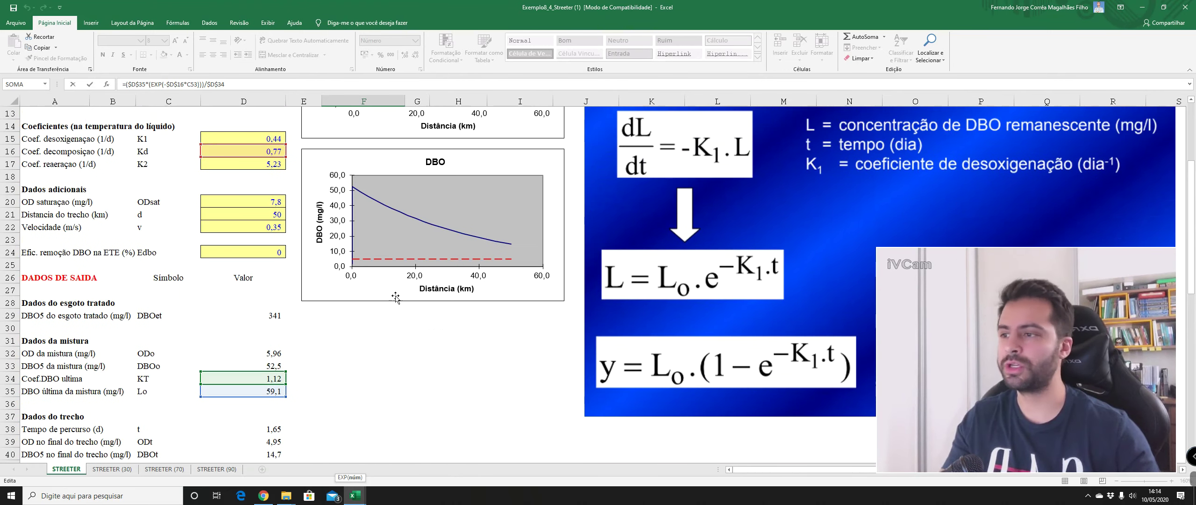
pyautogui.scroll(-4, 396, 298)
pyautogui.scroll(-3, 364, 330)
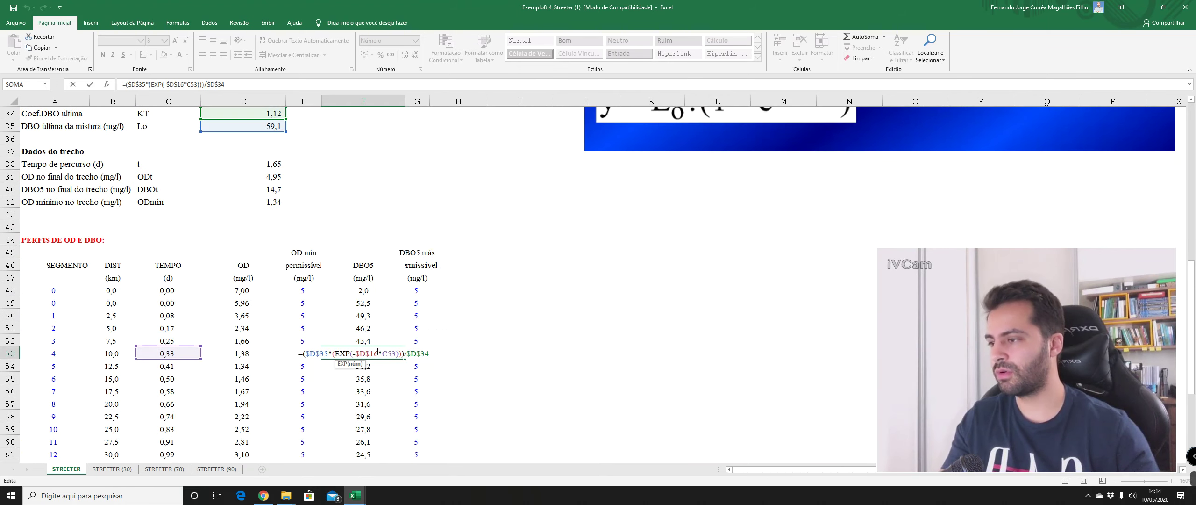
pyautogui.scroll(2, 415, 353)
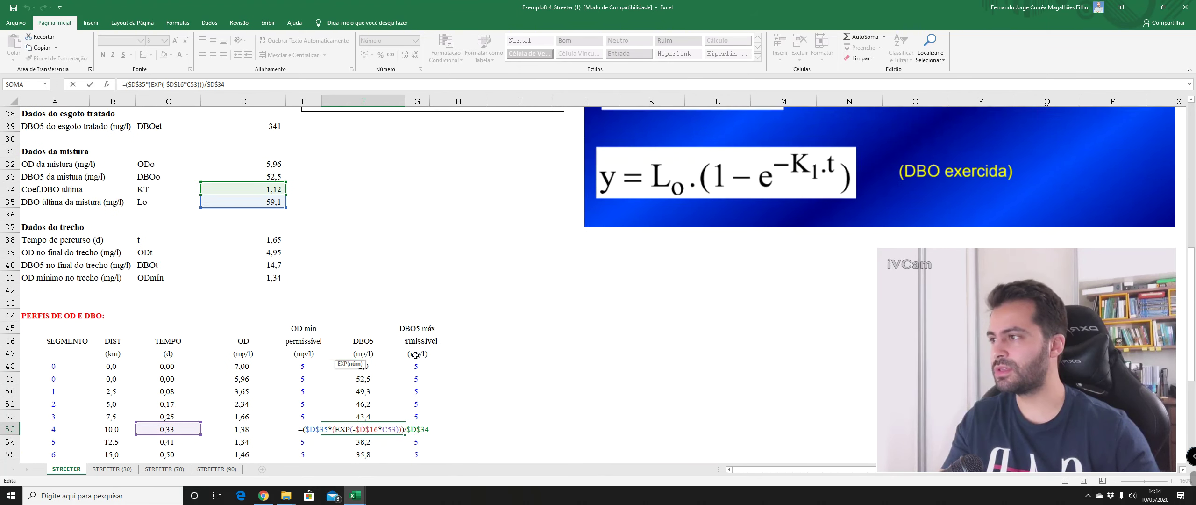
pyautogui.scroll(1, 277, 251)
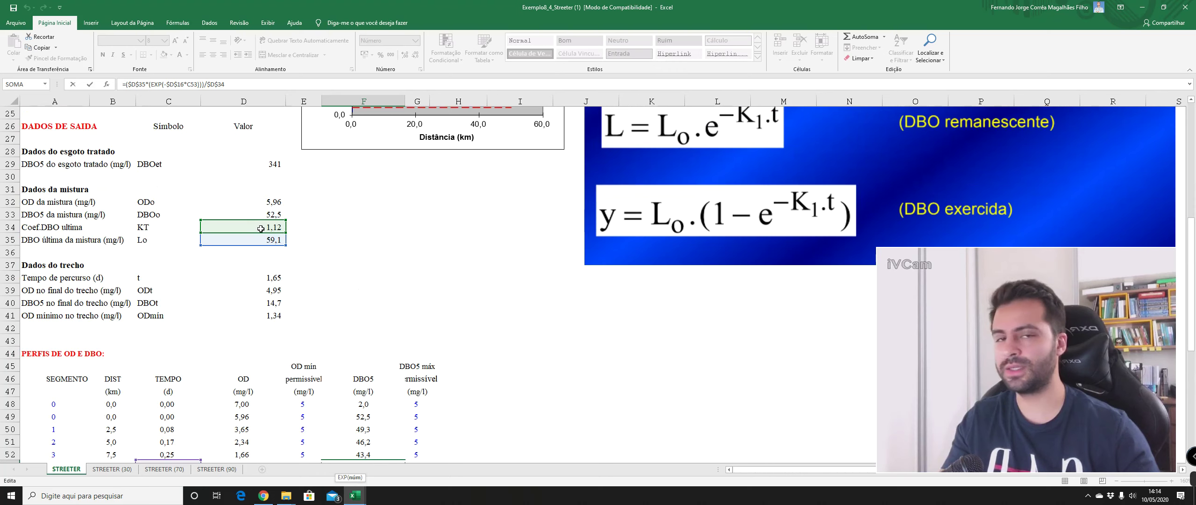
pyautogui.scroll(2, 347, 263)
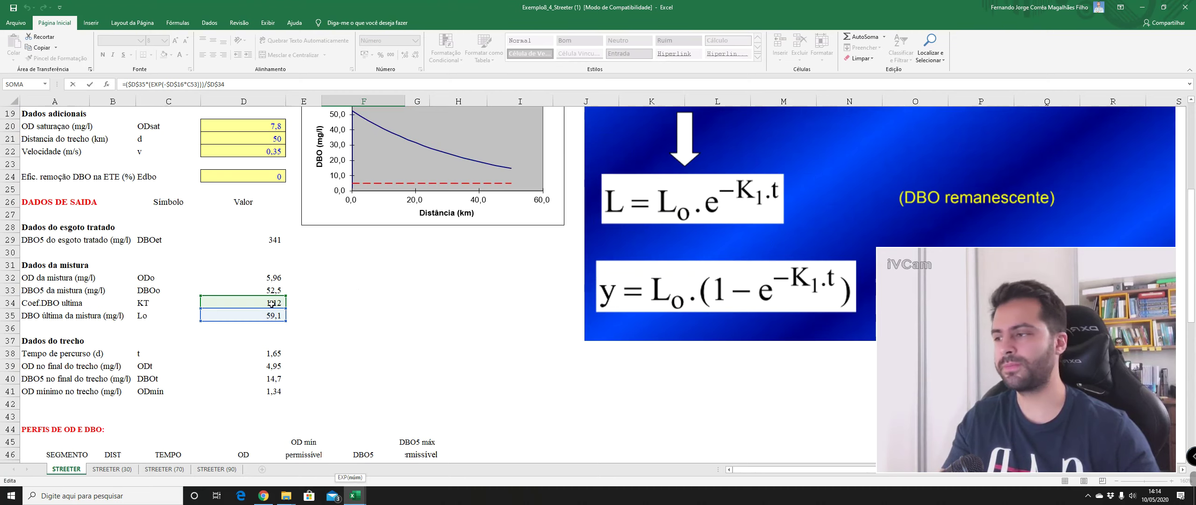
pyautogui.scroll(-3, 271, 302)
pyautogui.scroll(-1, 362, 303)
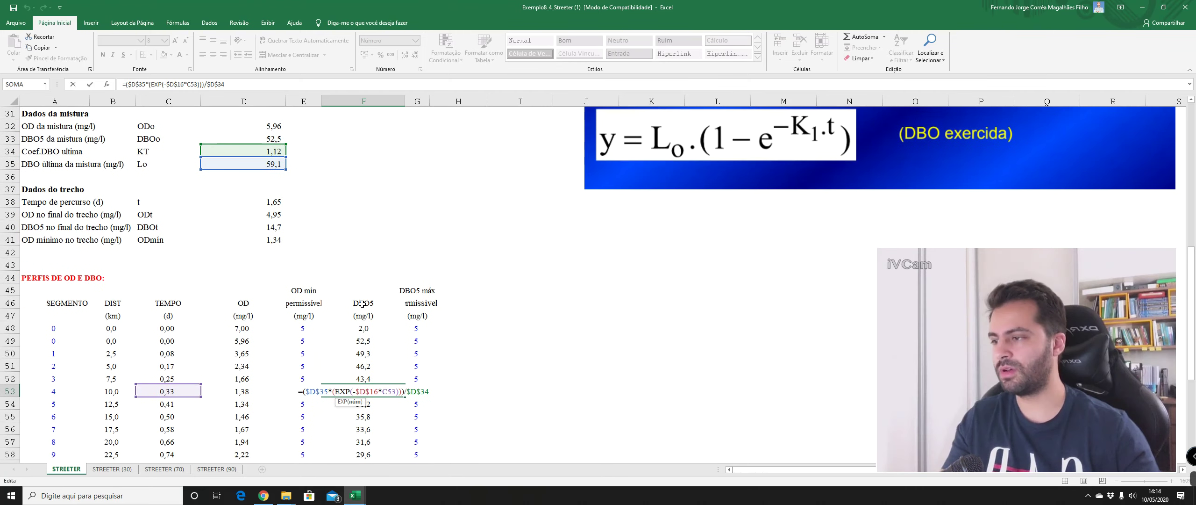
pyautogui.scroll(-2, 363, 304)
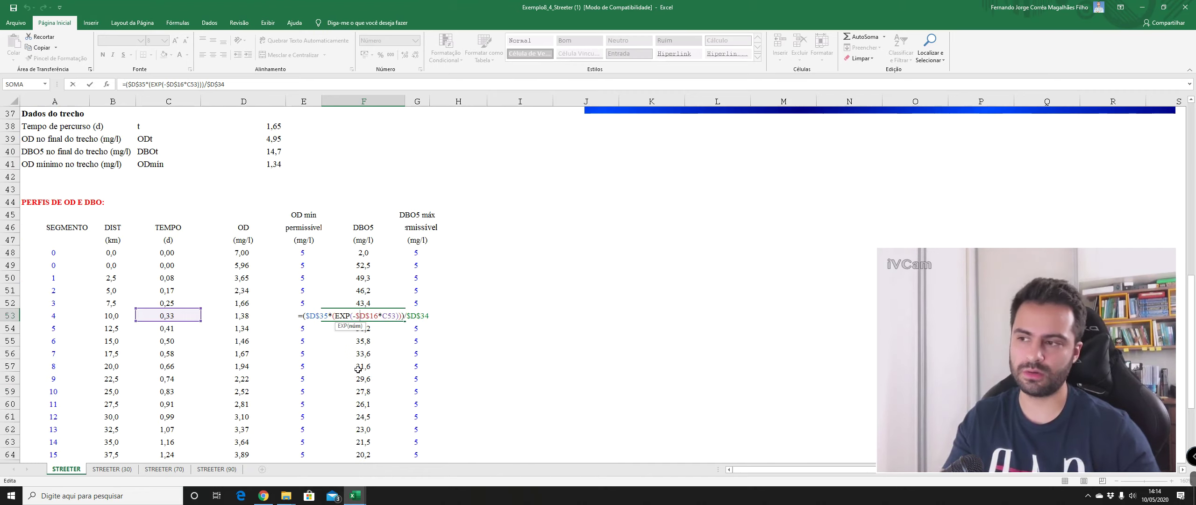
# Cancel editing F53, keeping its formula unchanged, and return to the top of the sheet.
pyautogui.press('Escape')
pyautogui.scroll(4, 363, 391)
pyautogui.scroll(4, 364, 392)
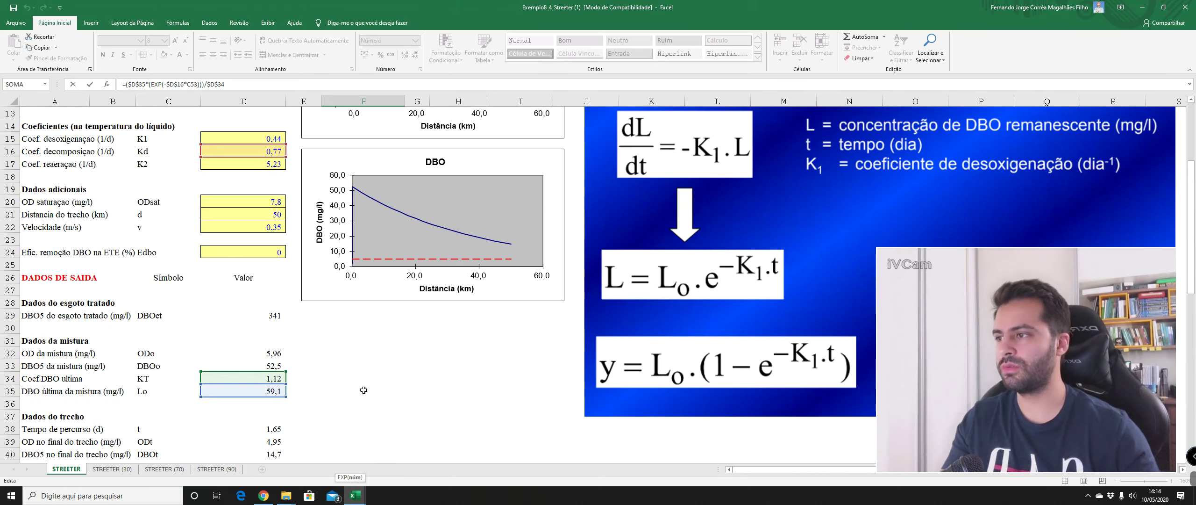
pyautogui.scroll(4, 369, 399)
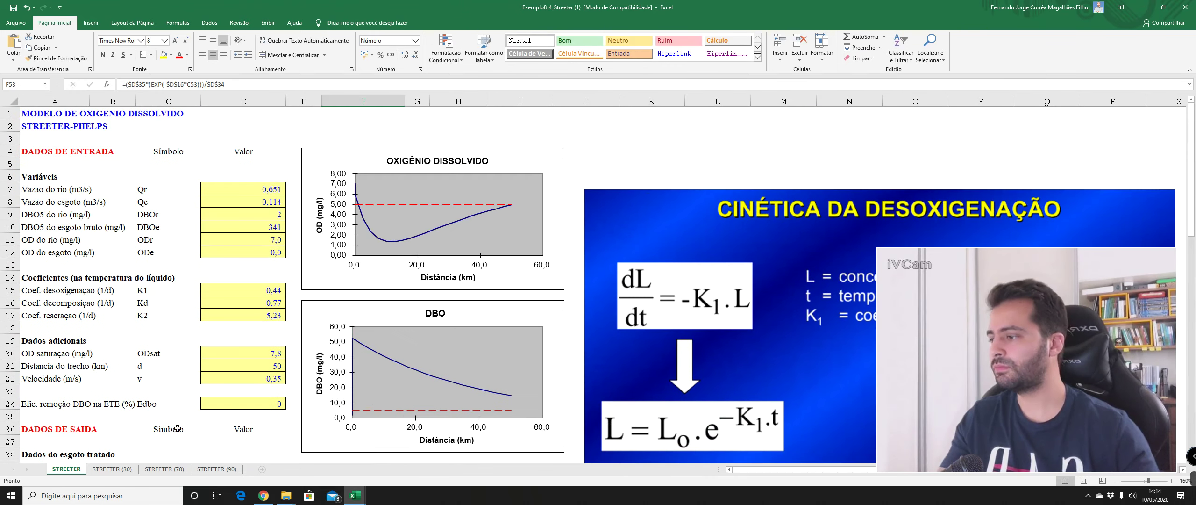
# View the STREETER (30) scenario sheet, then the STREETER (70) sheet with 70% BOD removal.
pyautogui.click(113, 468)
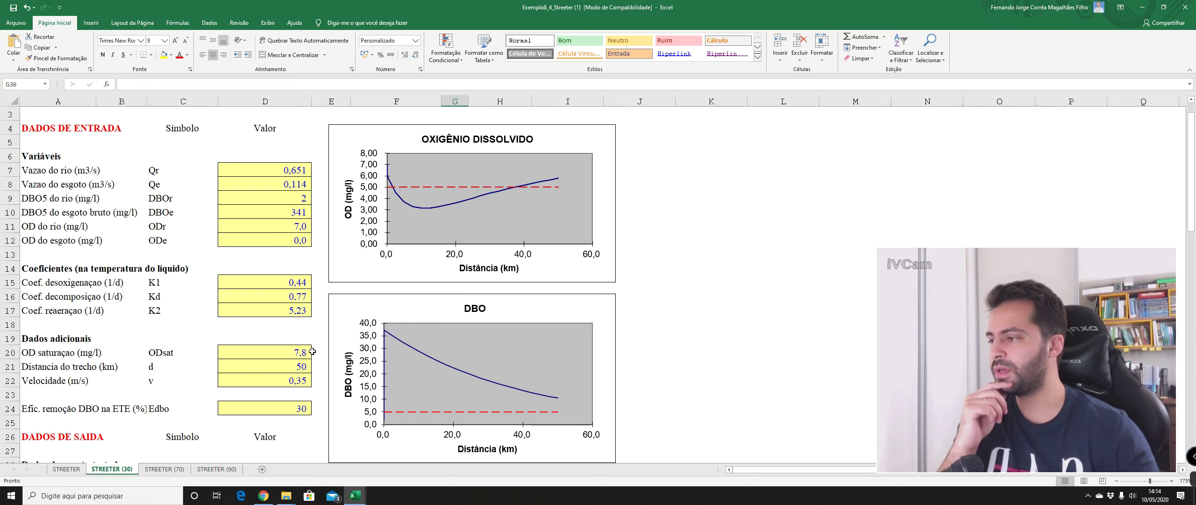
pyautogui.click(164, 469)
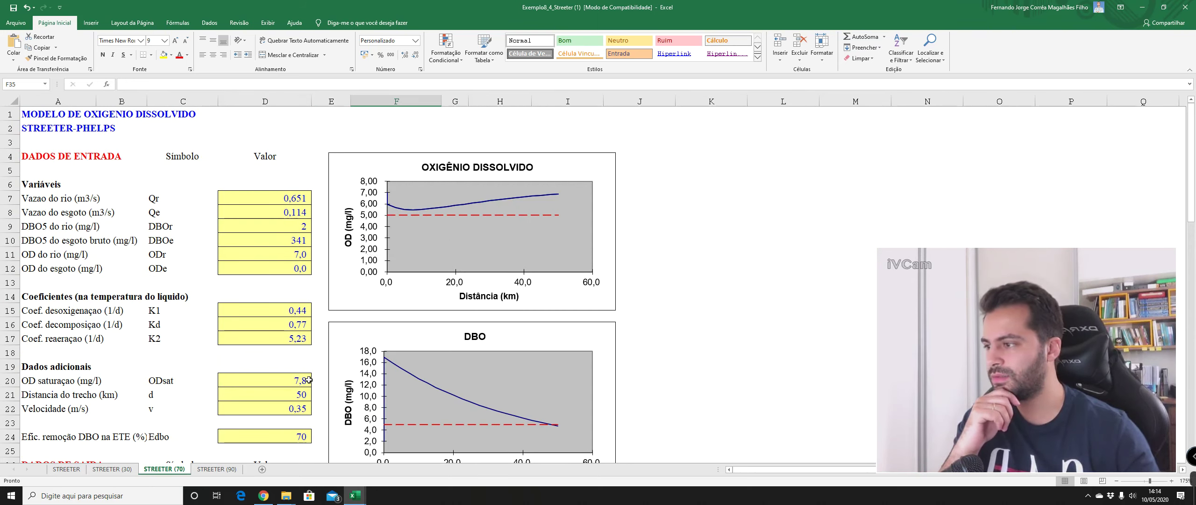
# Switch to the STREETER (90) sheet showing the 90% BOD removal scenario.
pyautogui.click(220, 469)
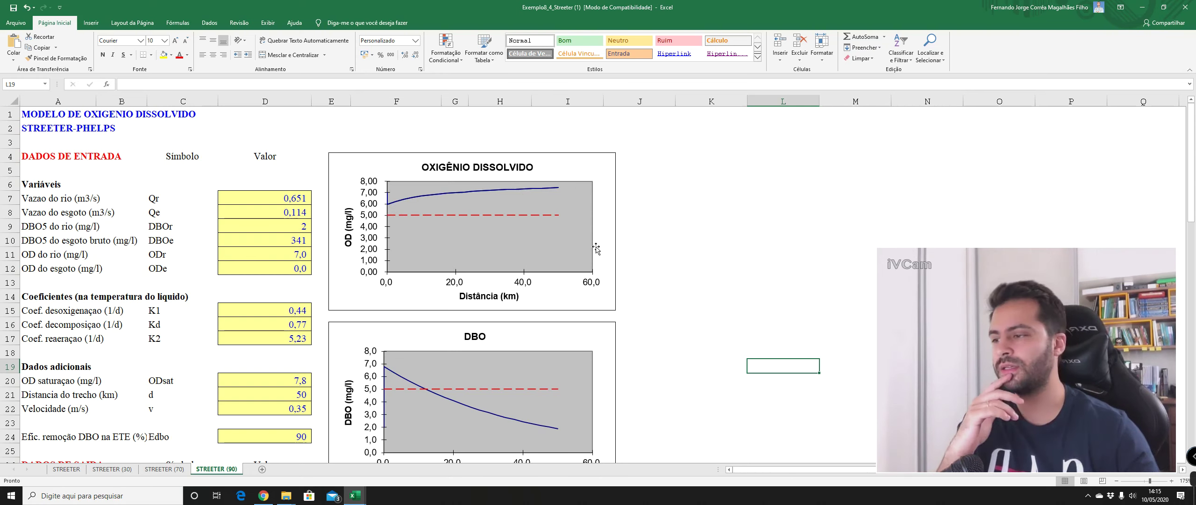
pyautogui.scroll(-1, 596, 251)
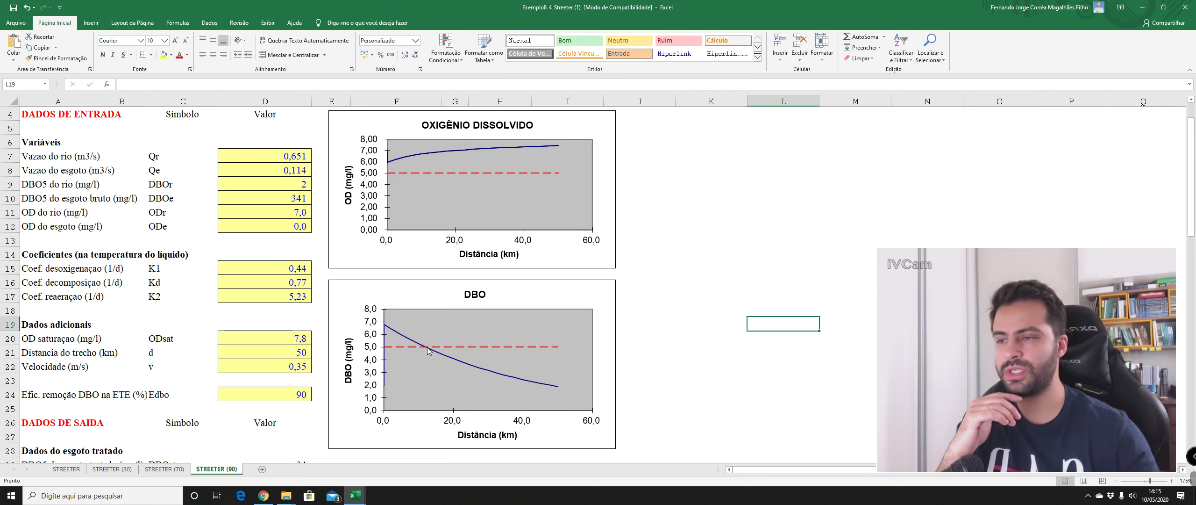
pyautogui.moveTo(424, 350)
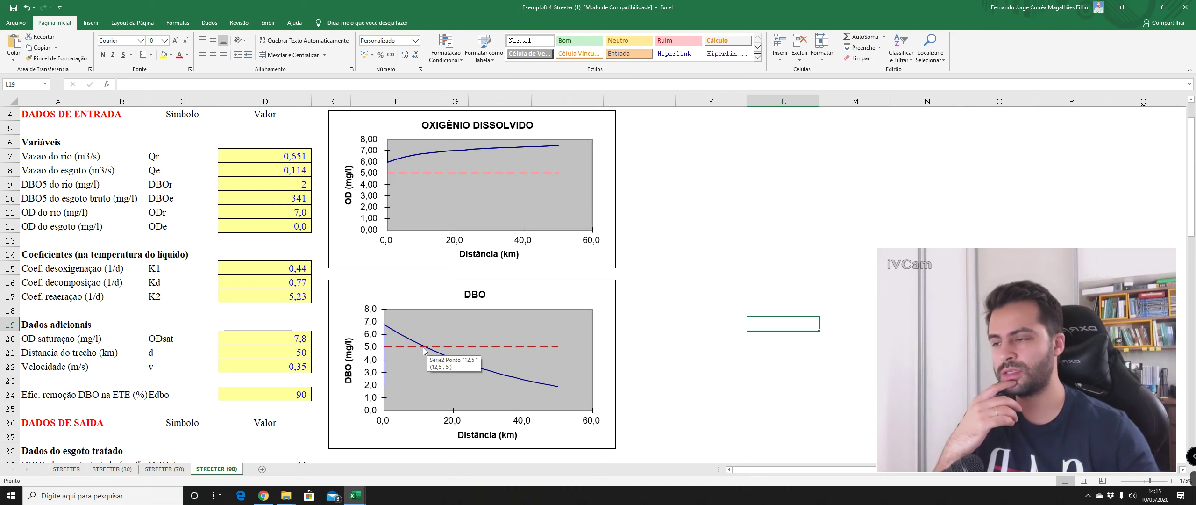
pyautogui.scroll(-2, 424, 350)
pyautogui.scroll(-1, 424, 353)
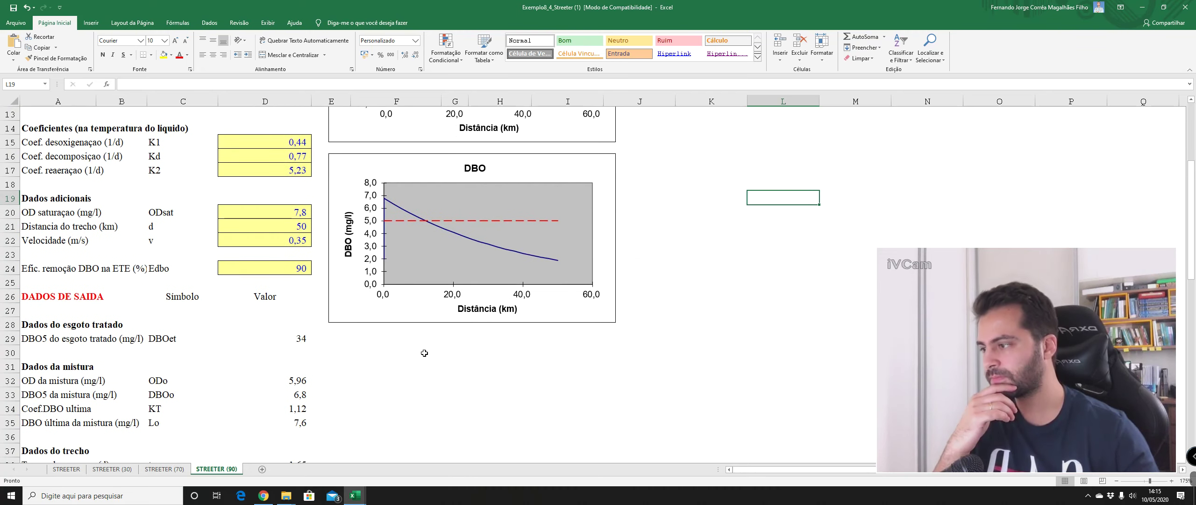
pyautogui.scroll(3, 423, 353)
pyautogui.scroll(-7, 284, 339)
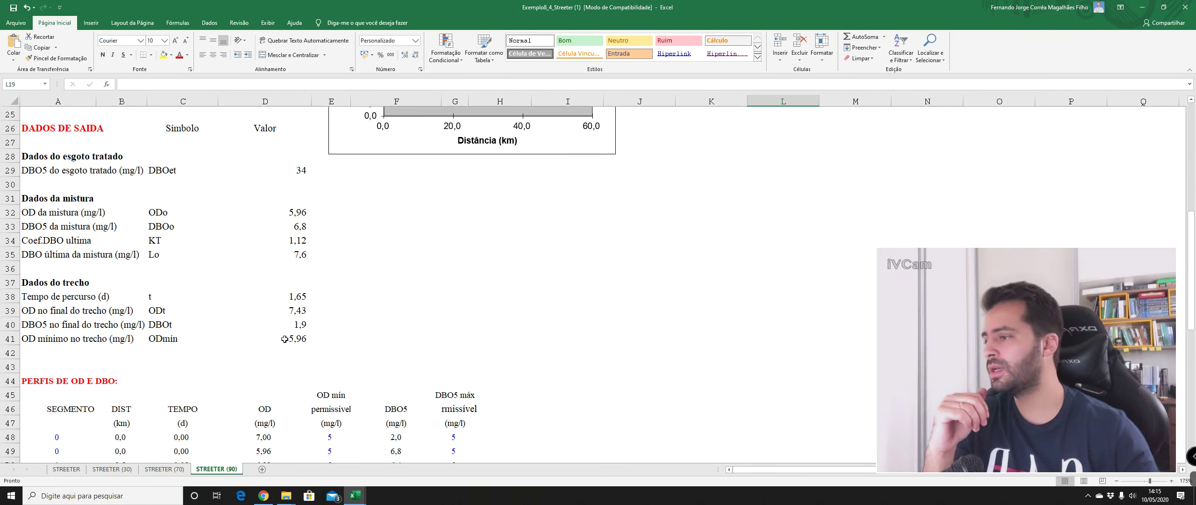
pyautogui.scroll(-4, 420, 356)
pyautogui.scroll(-2, 420, 355)
pyautogui.scroll(6, 420, 356)
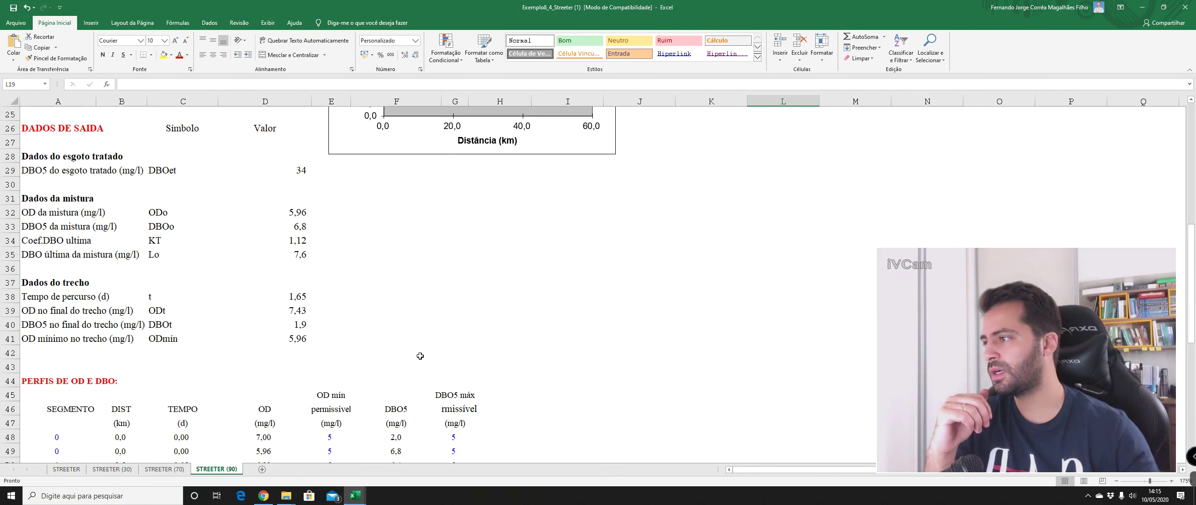
pyautogui.scroll(5, 420, 355)
pyautogui.scroll(3, 310, 329)
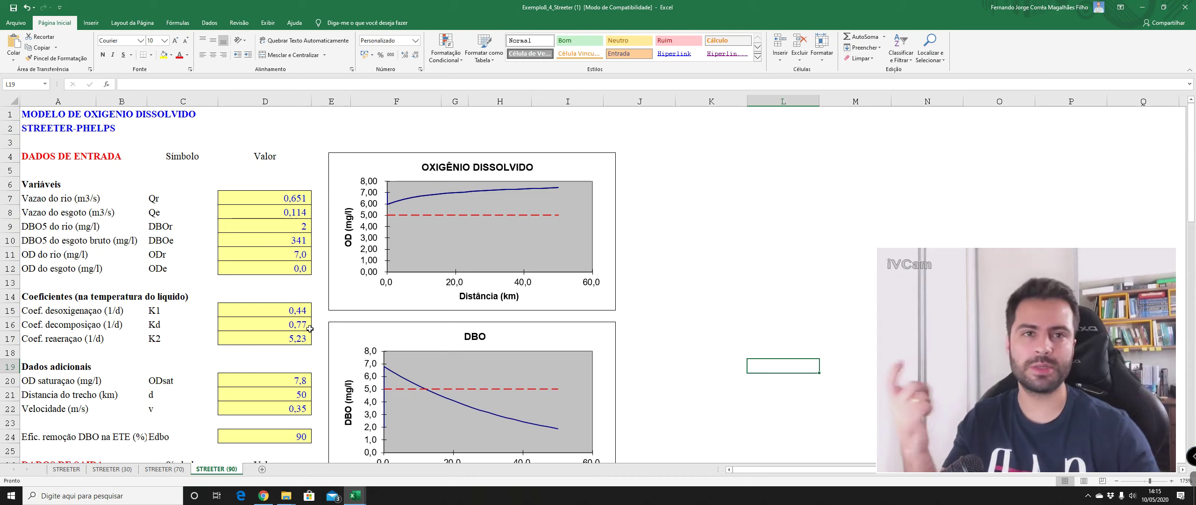